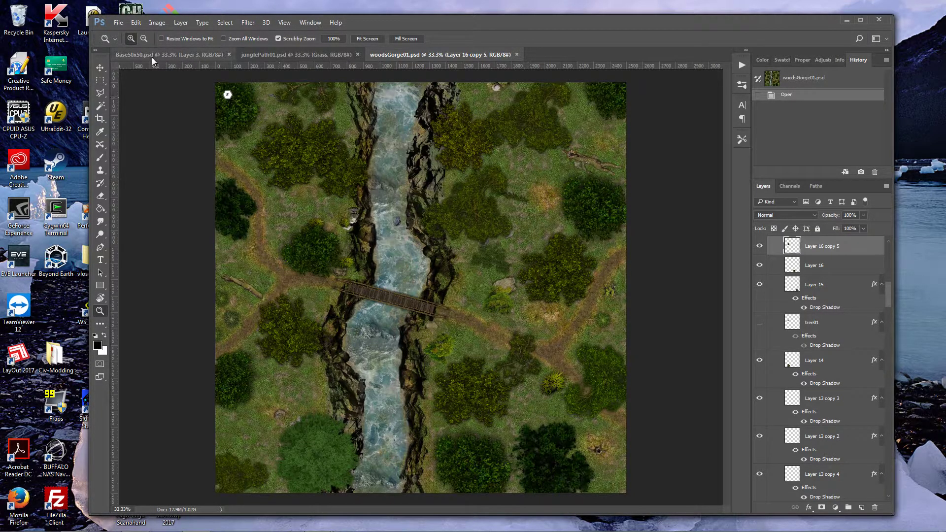
- Display the junglePath01.psd jungle path map for reference
{"action": "left_click", "coordinate": [304, 57]}
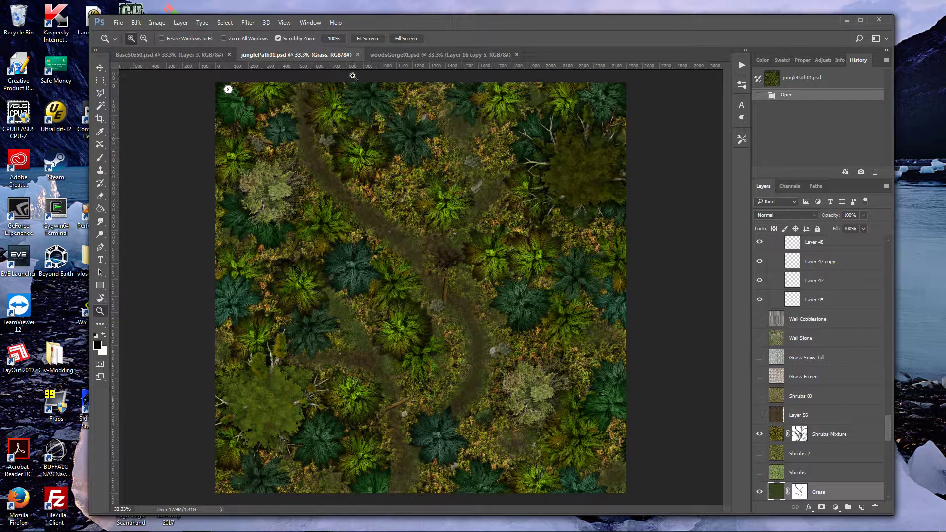
- On Base50x50, create a layer group named Trees above the Wall Cobblestone layer
{"action": "left_click", "coordinate": [197, 55]}
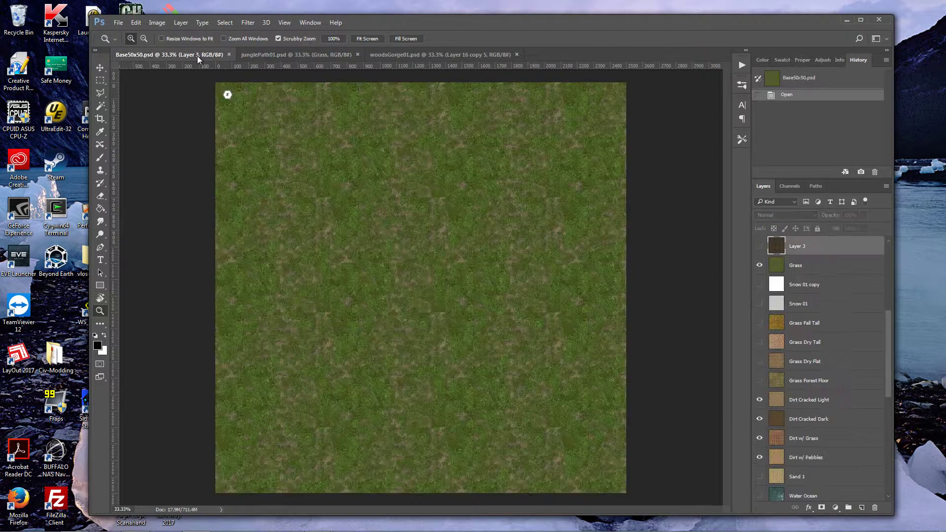
{"action": "scroll", "coordinate": [819, 311], "scroll_direction": "up", "scroll_amount": 5}
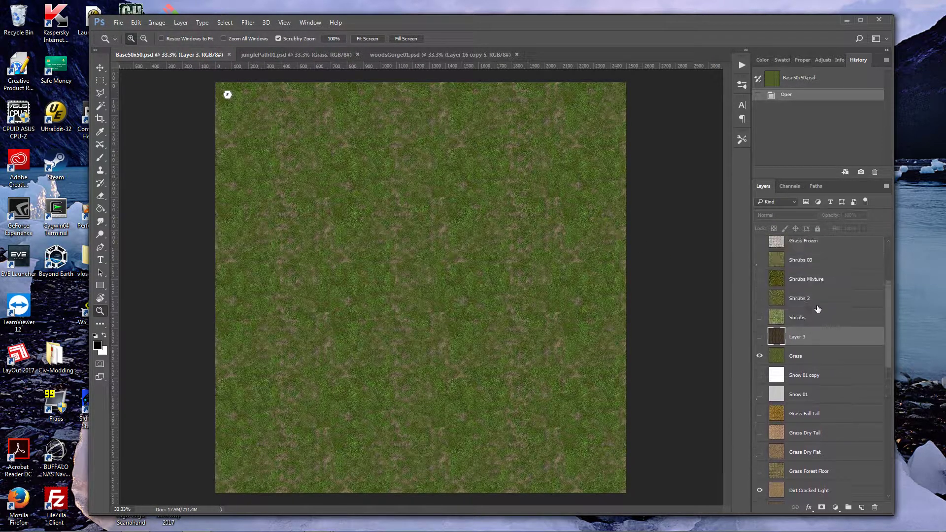
{"action": "left_click", "coordinate": [793, 296]}
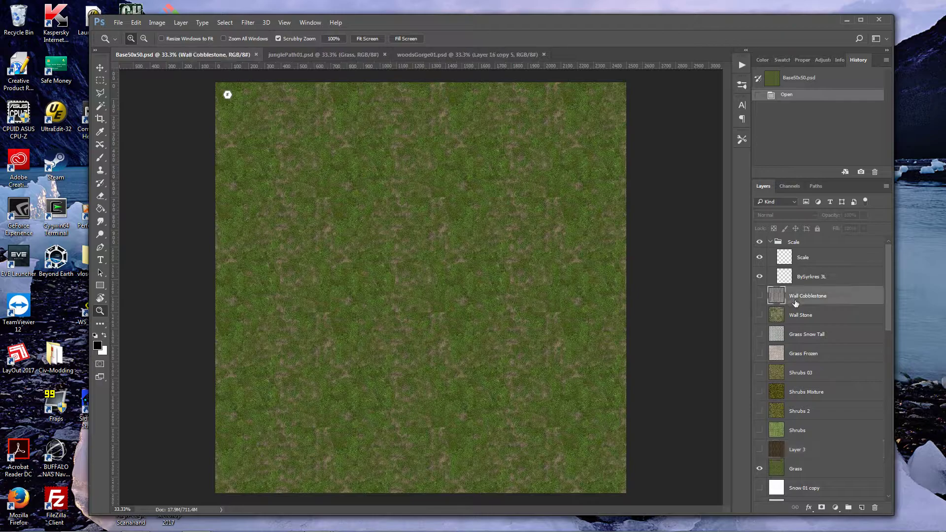
{"action": "left_click", "coordinate": [849, 508]}
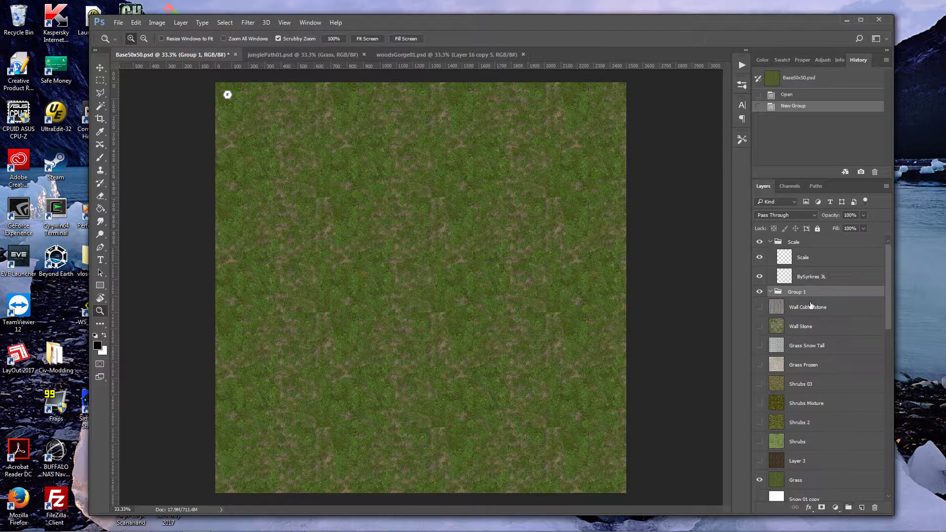
{"action": "double_click", "coordinate": [795, 293]}
{"action": "type", "text": "For"}
{"action": "key", "text": "Return"}
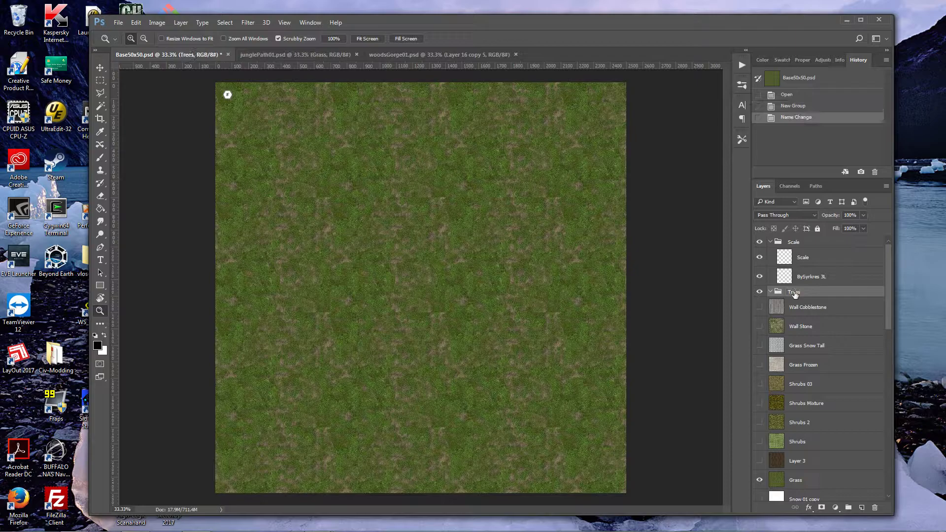
- Add a nested group named 'set one.' inside the Trees group
{"action": "left_click", "coordinate": [848, 508]}
{"action": "double_click", "coordinate": [802, 303]}
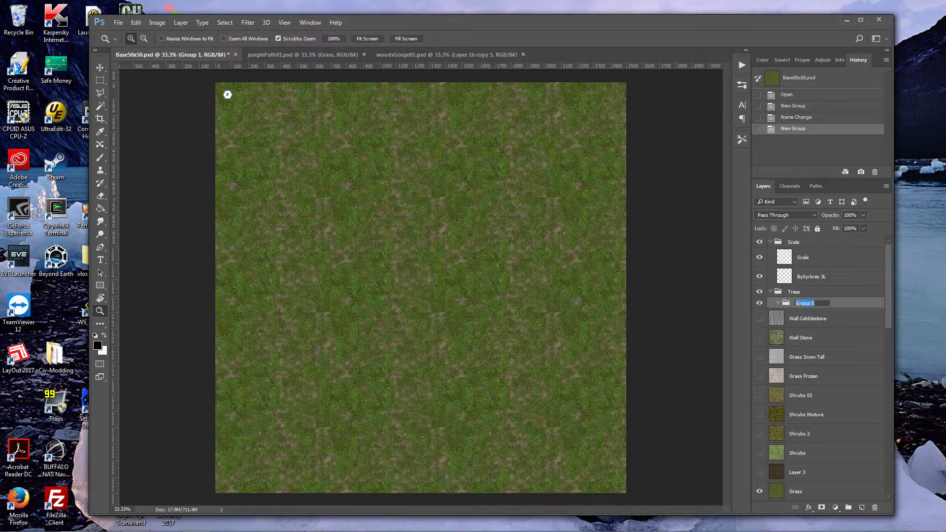
{"action": "type", "text": "set one."}
{"action": "key", "text": "Return"}
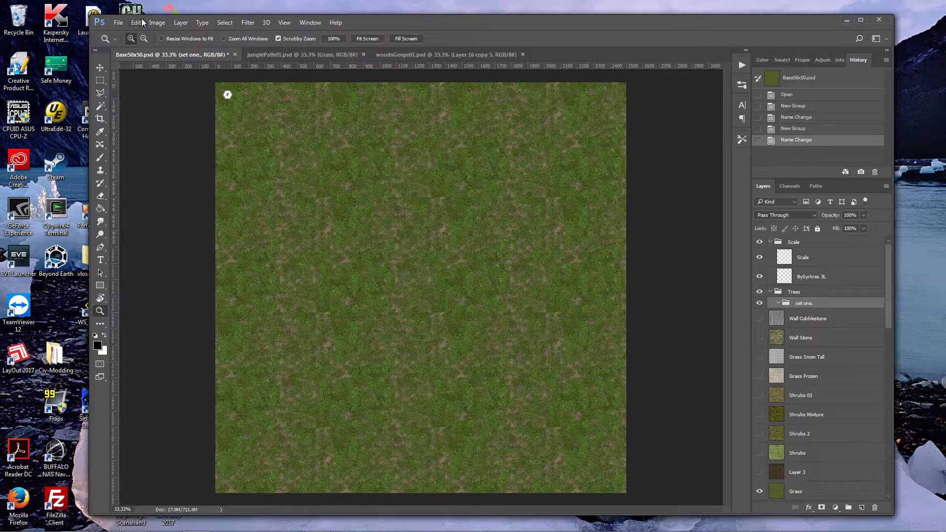
- In the Open dialog, browse to the DundjiniArt/Organized/Trees folder
{"action": "left_click", "coordinate": [116, 25]}
{"action": "left_click", "coordinate": [131, 44]}
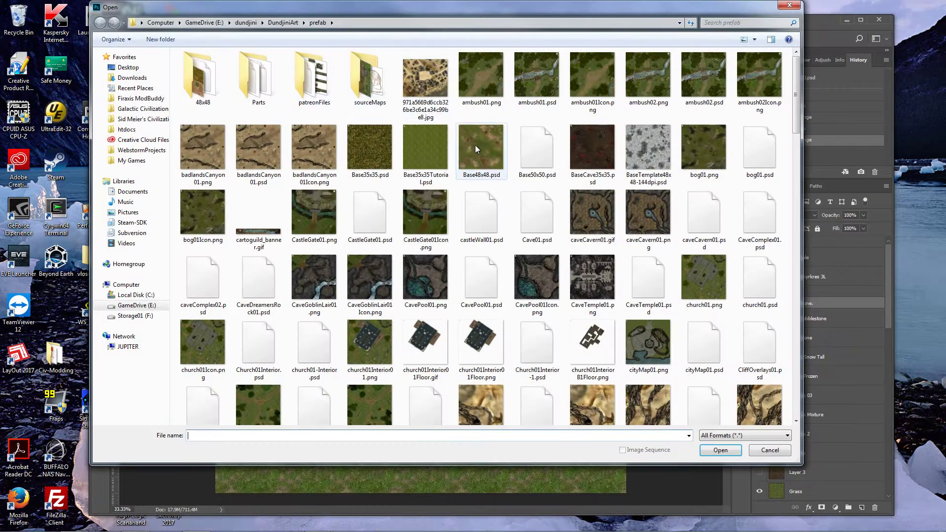
{"action": "left_click", "coordinate": [279, 22]}
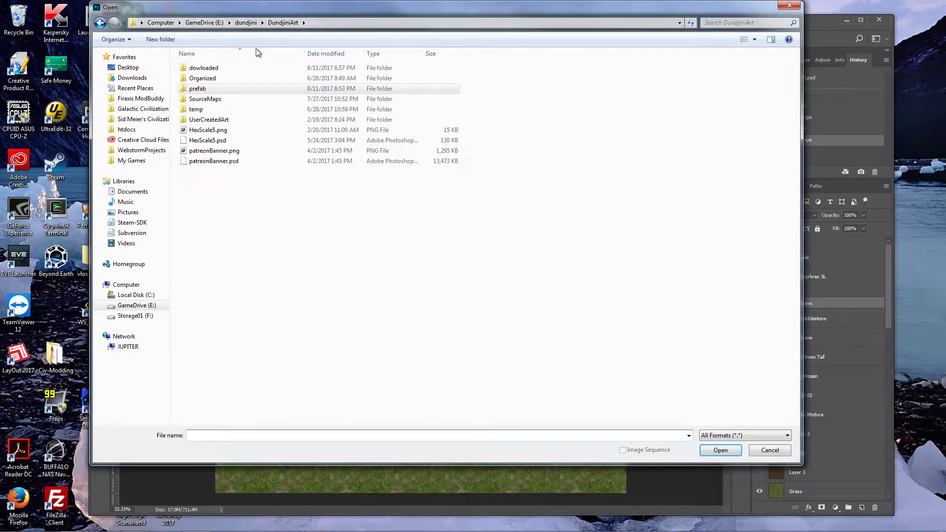
{"action": "double_click", "coordinate": [207, 79]}
{"action": "scroll", "coordinate": [270, 205], "scroll_direction": "down", "scroll_amount": 2}
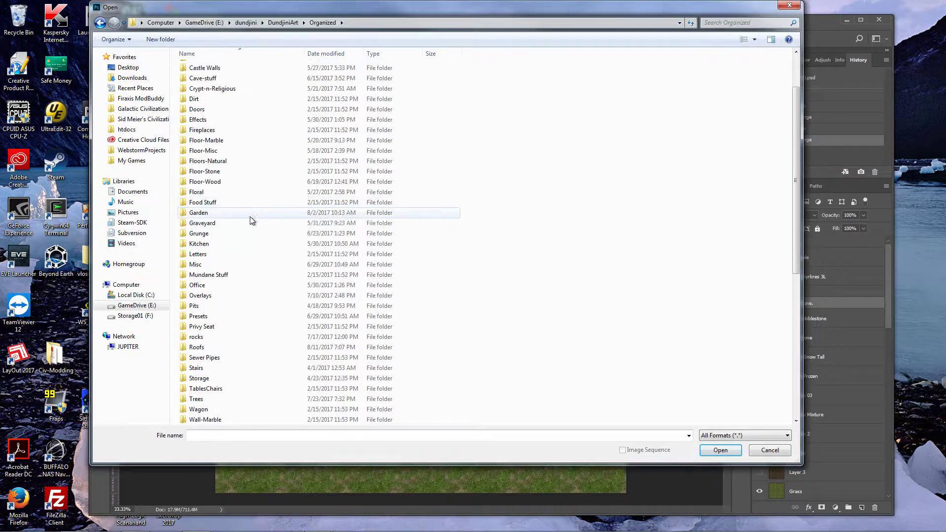
{"action": "key", "text": "r"}
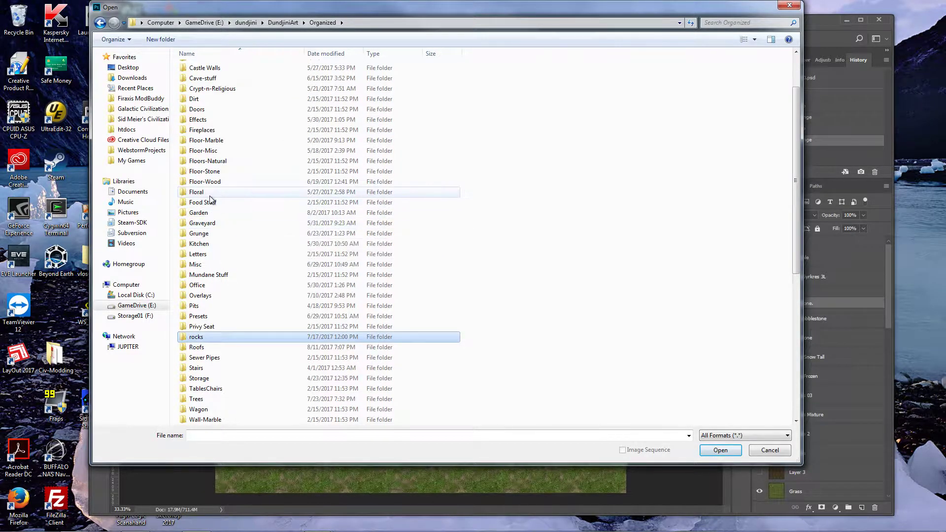
{"action": "scroll", "coordinate": [215, 368], "scroll_direction": "down", "scroll_amount": 1}
{"action": "double_click", "coordinate": [214, 370]}
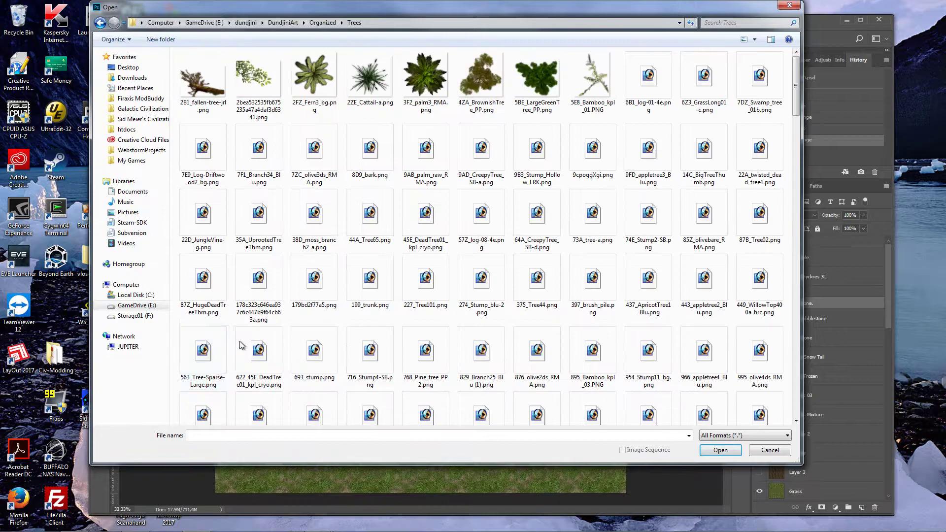
- Open 3F2_palm3, 9AB_palm_raw, palm5, palm4, palm2, palm_raw and palm_final RMA PNGs together
{"action": "left_click", "coordinate": [425, 82]}
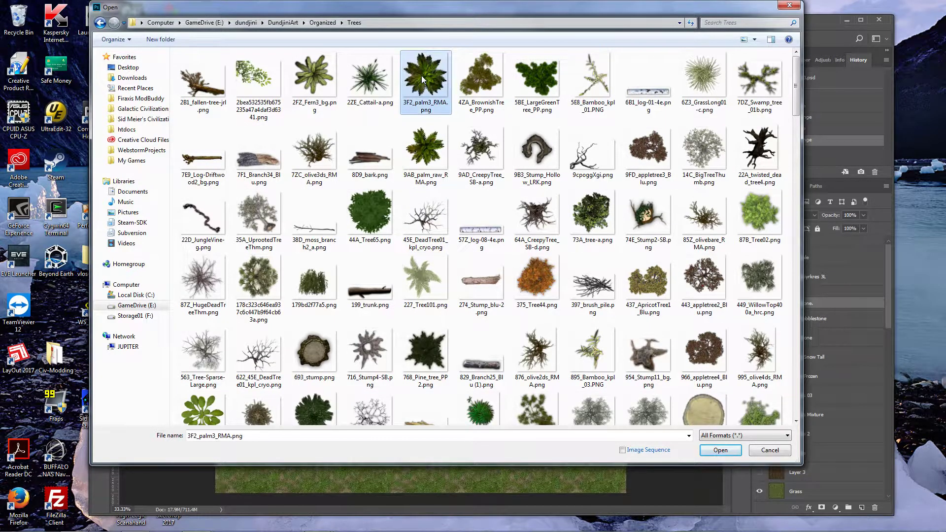
{"action": "left_click", "coordinate": [426, 150], "text": "ctrl"}
{"action": "scroll", "coordinate": [552, 158], "scroll_direction": "down", "scroll_amount": 10}
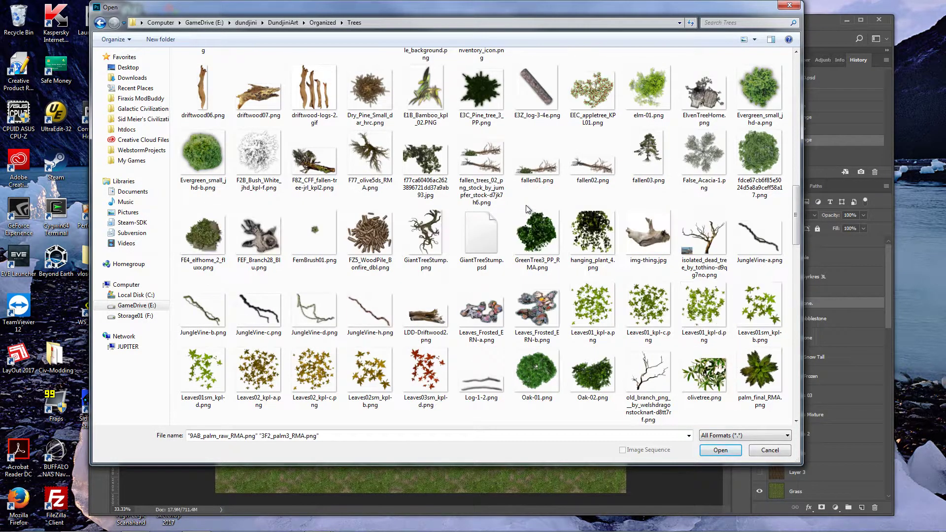
{"action": "scroll", "coordinate": [526, 205], "scroll_direction": "down", "scroll_amount": 10}
{"action": "scroll", "coordinate": [525, 205], "scroll_direction": "down", "scroll_amount": 2}
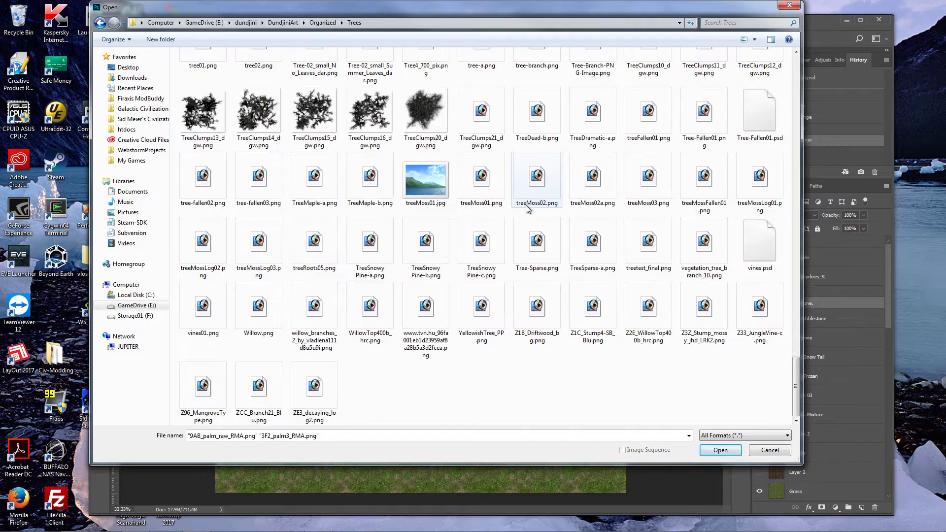
{"action": "scroll", "coordinate": [525, 205], "scroll_direction": "up", "scroll_amount": 8}
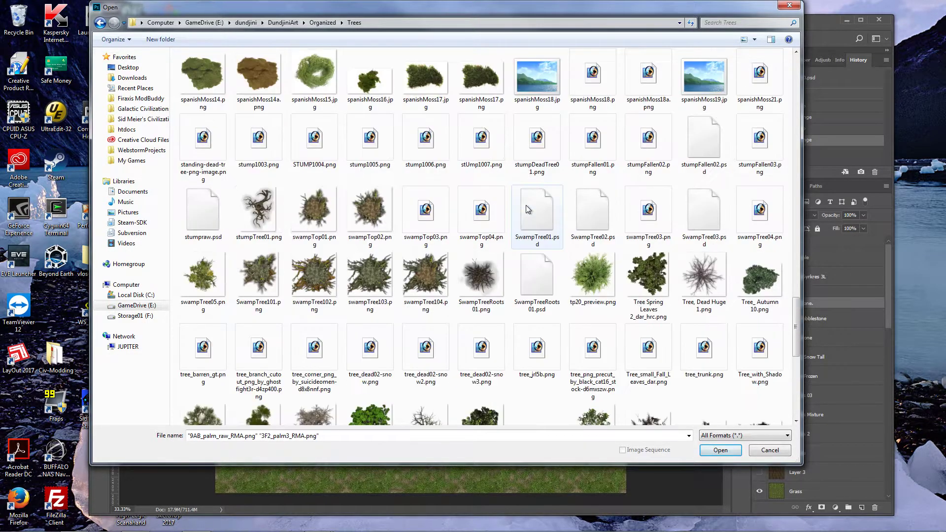
{"action": "scroll", "coordinate": [526, 206], "scroll_direction": "up", "scroll_amount": 3}
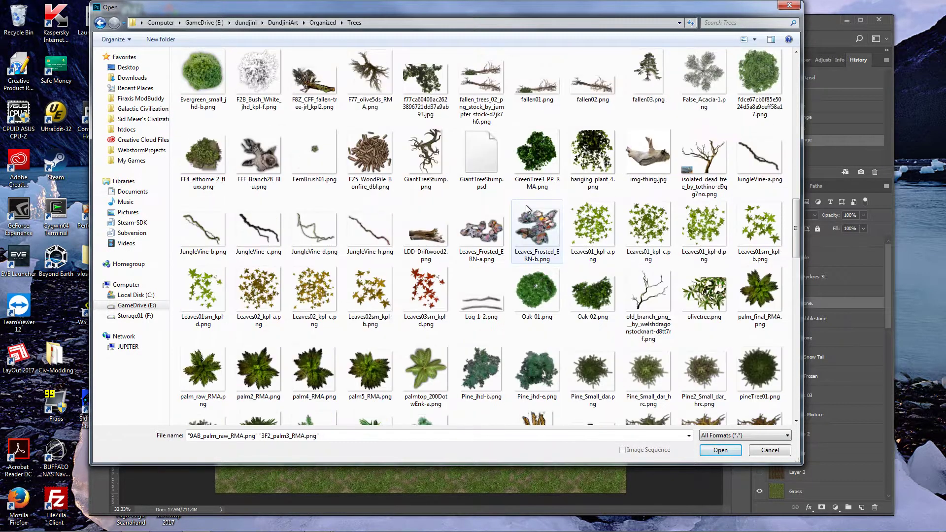
{"action": "left_click", "coordinate": [361, 365], "text": "ctrl"}
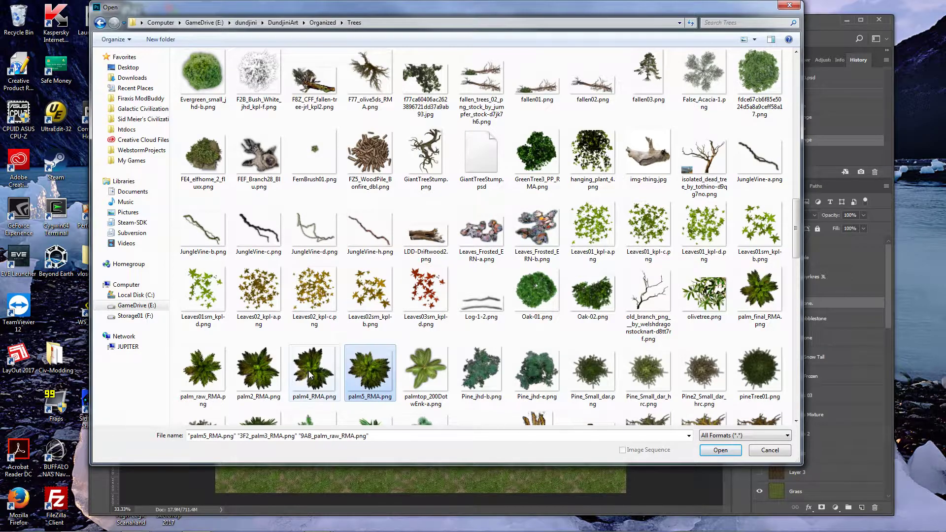
{"action": "left_click", "coordinate": [314, 370], "text": "ctrl"}
{"action": "left_click", "coordinate": [258, 371], "text": "ctrl"}
{"action": "left_click", "coordinate": [203, 370], "text": "ctrl"}
{"action": "left_click", "coordinate": [755, 296], "text": "ctrl"}
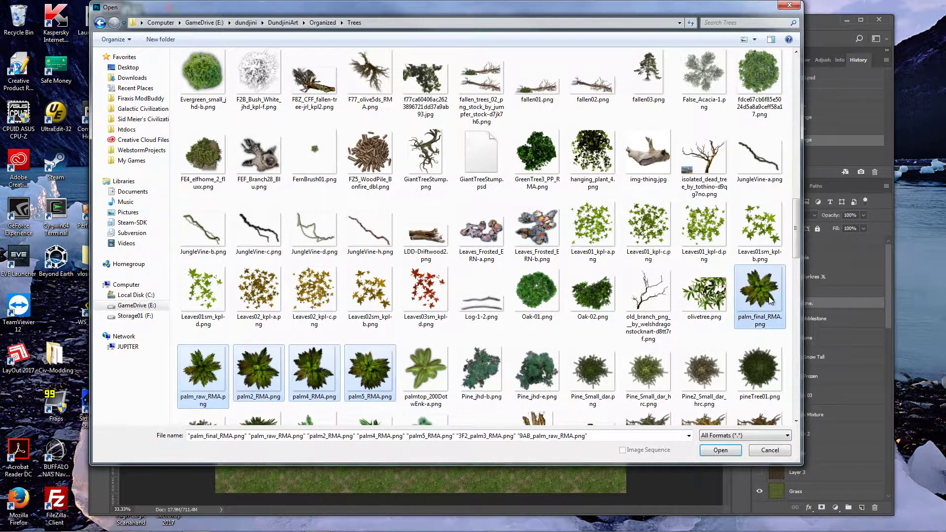
{"action": "left_click", "coordinate": [723, 451]}
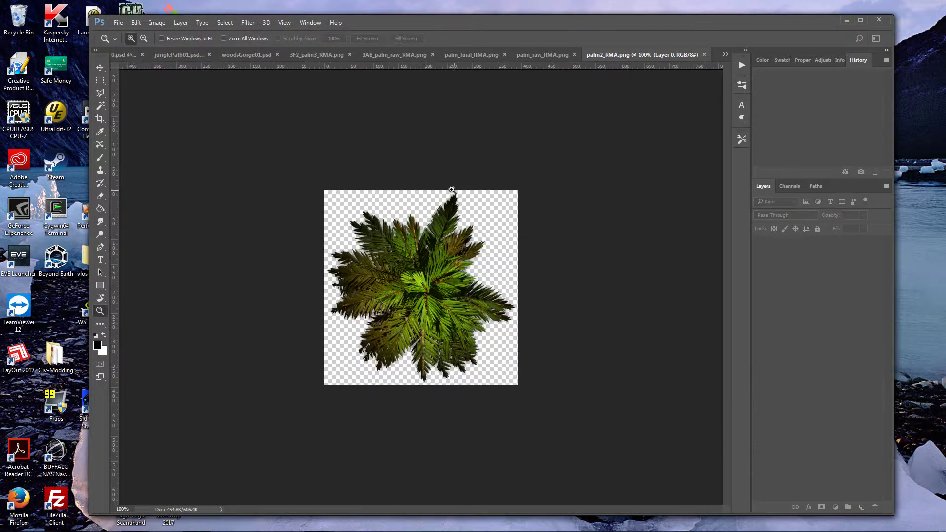
- Close the junglePath01 and woodsGorge01 reference maps
{"action": "left_click", "coordinate": [725, 55]}
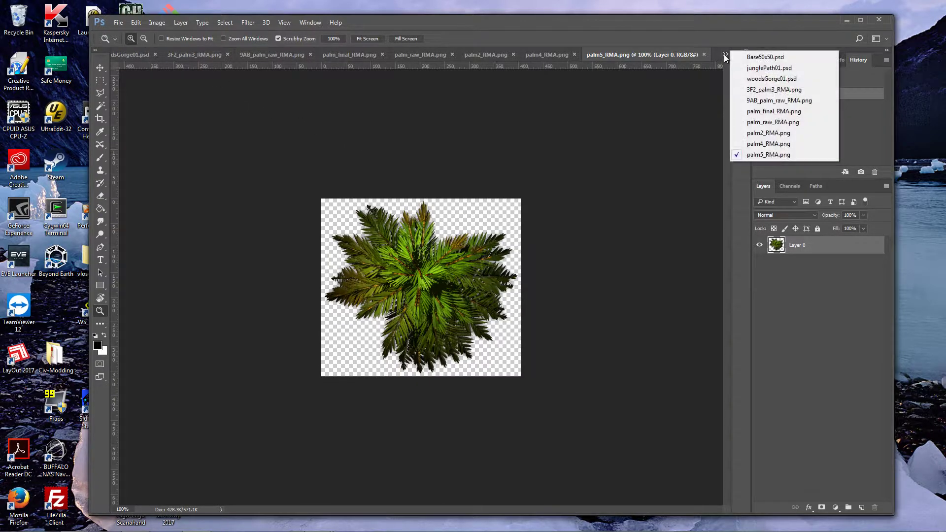
{"action": "left_click", "coordinate": [763, 58]}
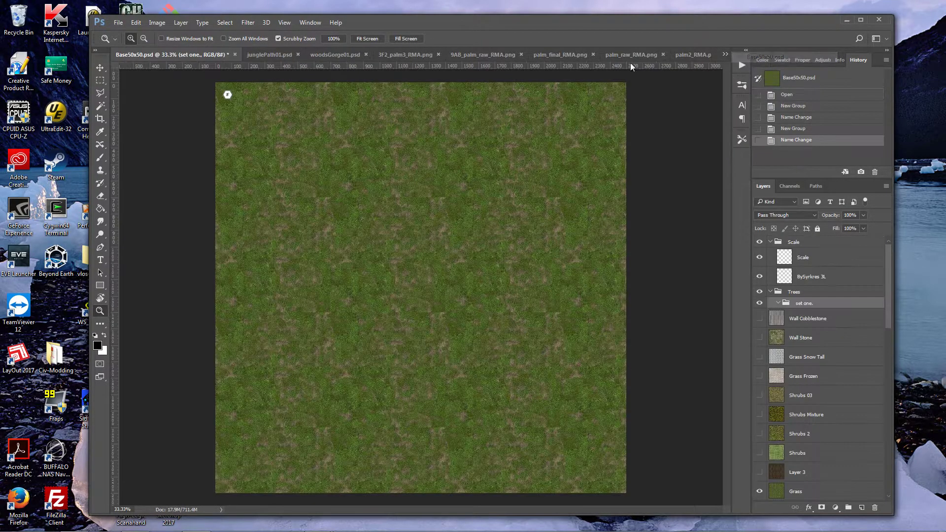
{"action": "left_click", "coordinate": [298, 55]}
{"action": "left_click", "coordinate": [298, 54]}
- Copy the 3F2_palm3, 9AB_palm_raw and palm_final palms onto the grass map
{"action": "left_click", "coordinate": [297, 55]}
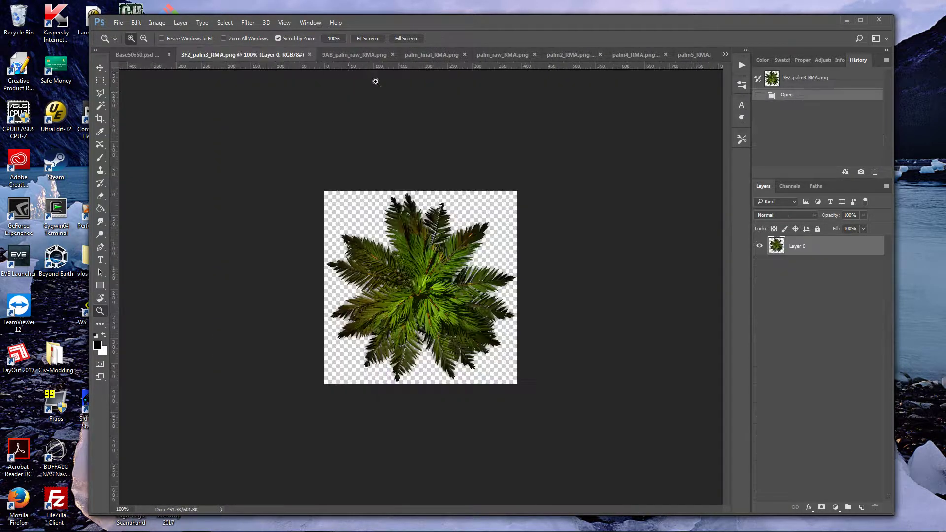
{"action": "left_click_drag", "start_coordinate": [776, 246], "coordinate": [355, 149]}
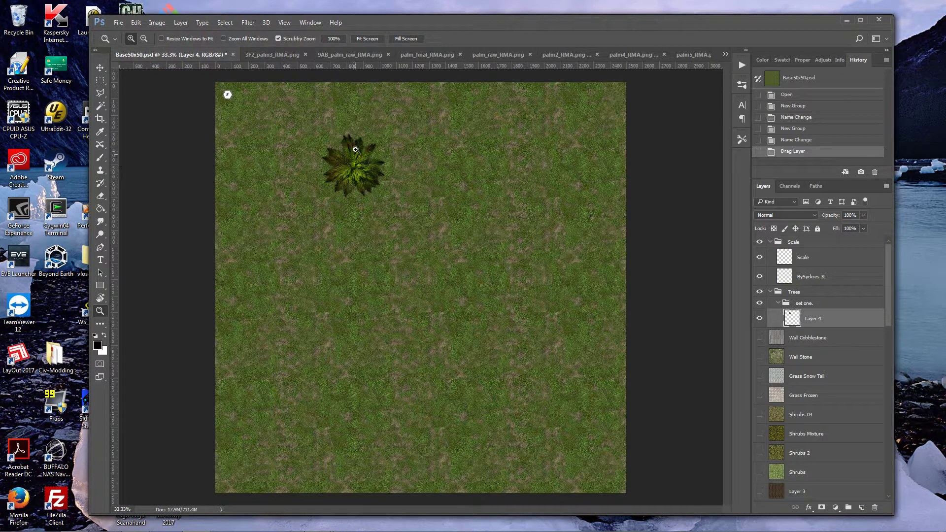
{"action": "left_click", "coordinate": [283, 57]}
{"action": "left_click", "coordinate": [310, 53]}
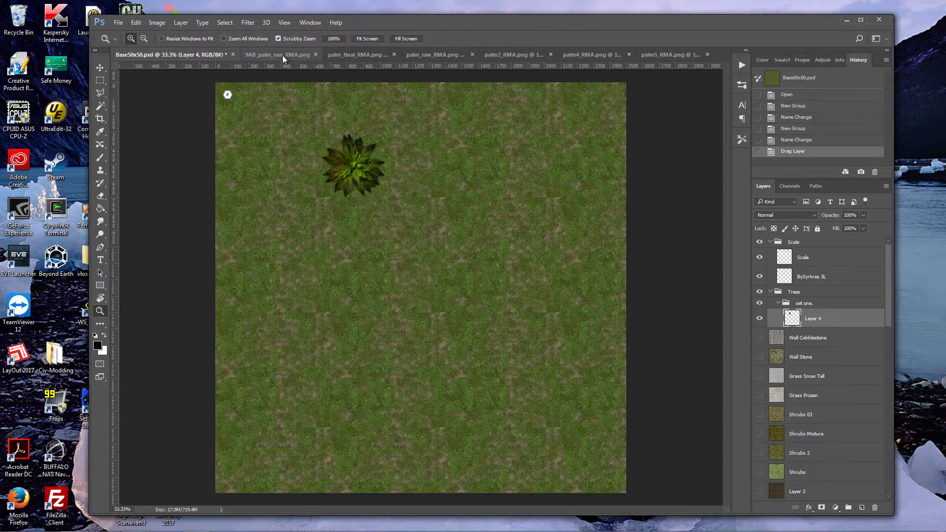
{"action": "left_click", "coordinate": [282, 55]}
{"action": "left_click_drag", "start_coordinate": [777, 246], "coordinate": [429, 276]}
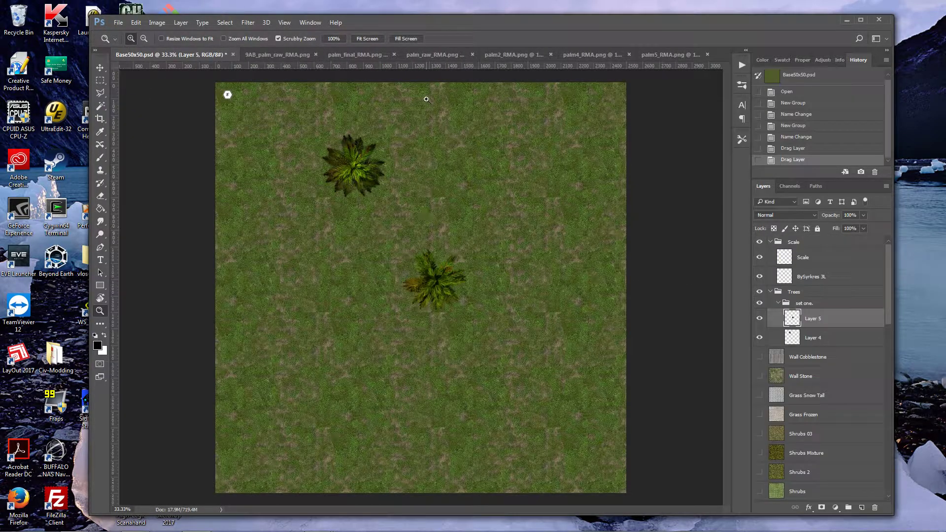
{"action": "left_click", "coordinate": [365, 55]}
{"action": "left_click", "coordinate": [266, 55]}
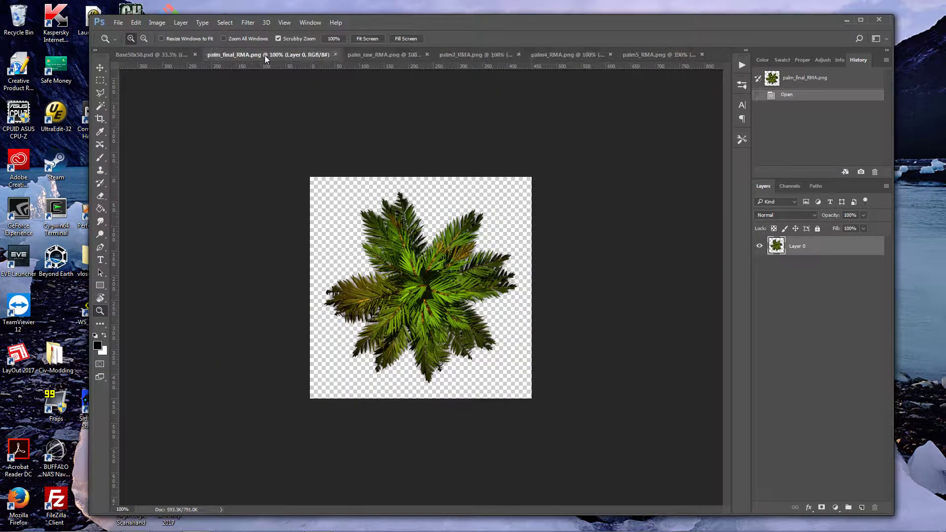
{"action": "left_click_drag", "start_coordinate": [776, 246], "coordinate": [302, 307]}
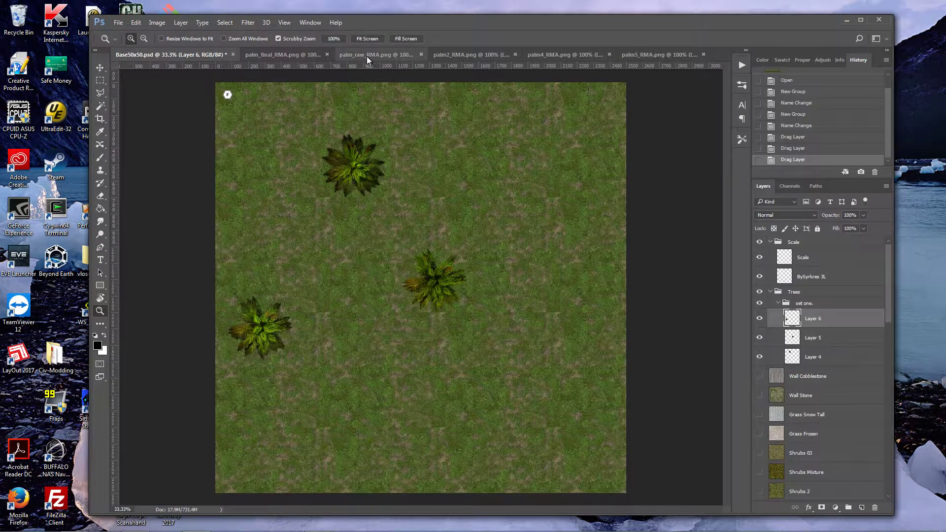
- Copy the palm_raw, palm2, palm4 and palm5 palms onto the grass map
{"action": "left_click", "coordinate": [328, 55]}
{"action": "left_click", "coordinate": [303, 55]}
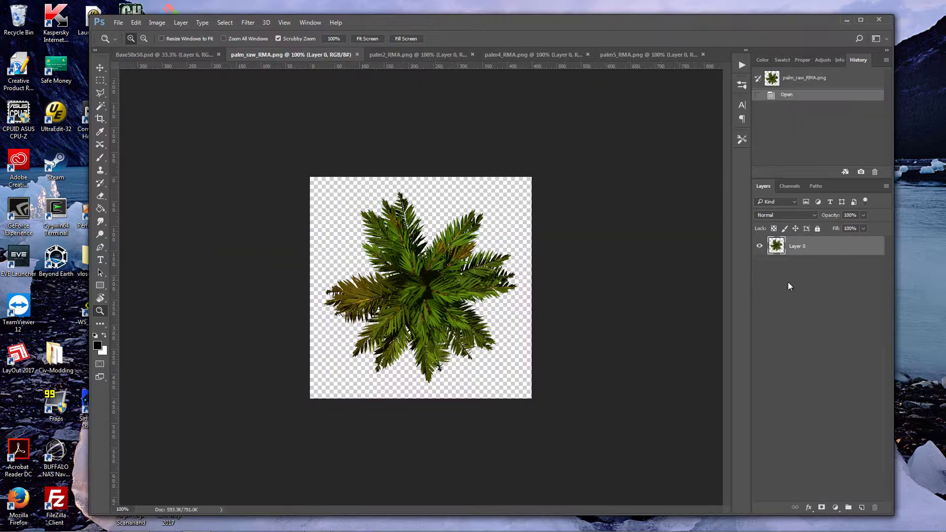
{"action": "left_click_drag", "start_coordinate": [776, 246], "coordinate": [394, 217]}
{"action": "left_click", "coordinate": [351, 55]}
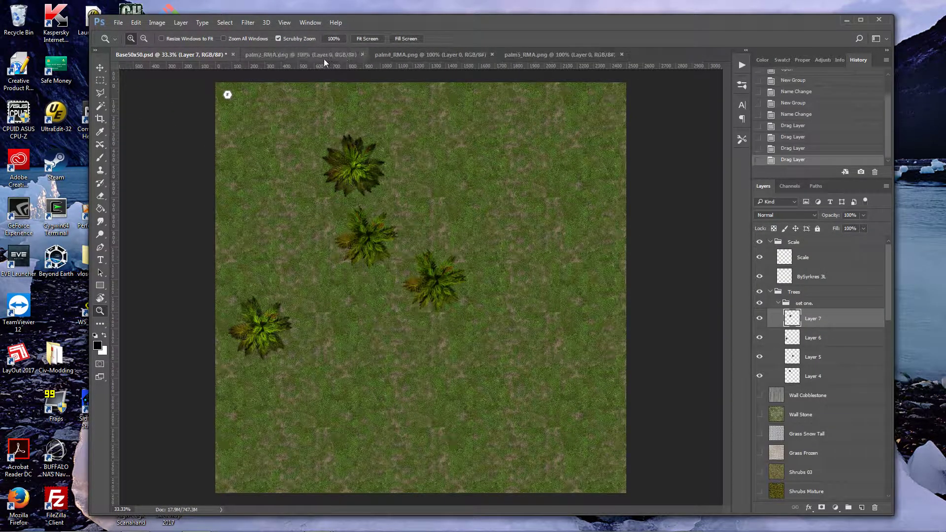
{"action": "left_click", "coordinate": [324, 58]}
{"action": "left_click_drag", "start_coordinate": [784, 247], "coordinate": [499, 284]}
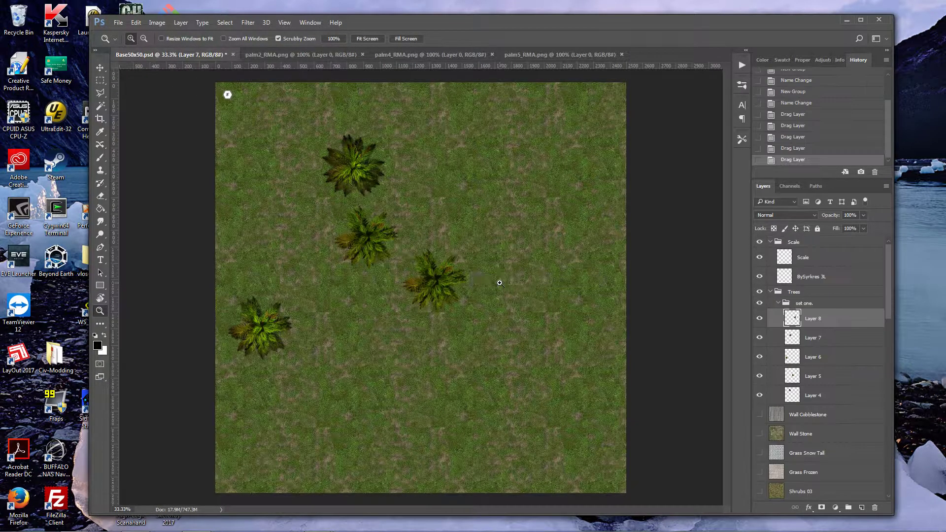
{"action": "left_click", "coordinate": [363, 55]}
{"action": "left_click", "coordinate": [309, 56]}
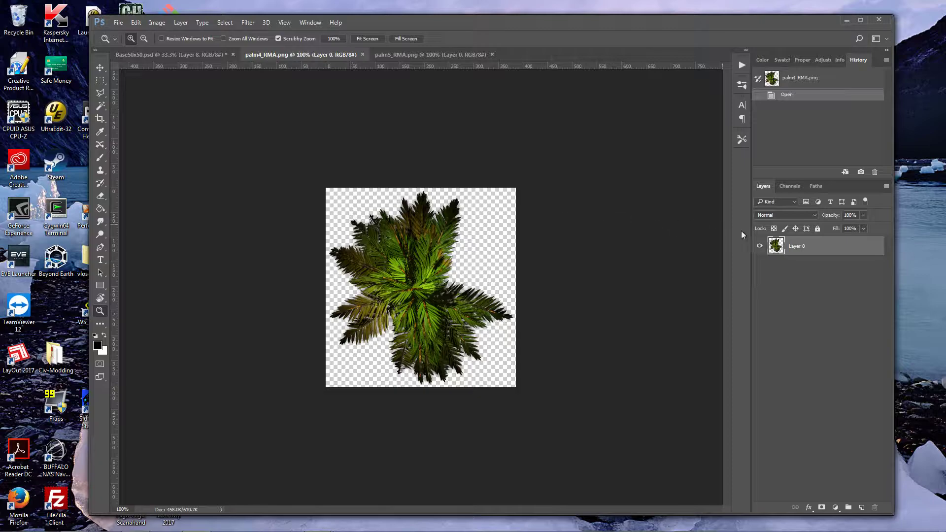
{"action": "left_click_drag", "start_coordinate": [788, 248], "coordinate": [422, 416]}
{"action": "left_click", "coordinate": [450, 55]}
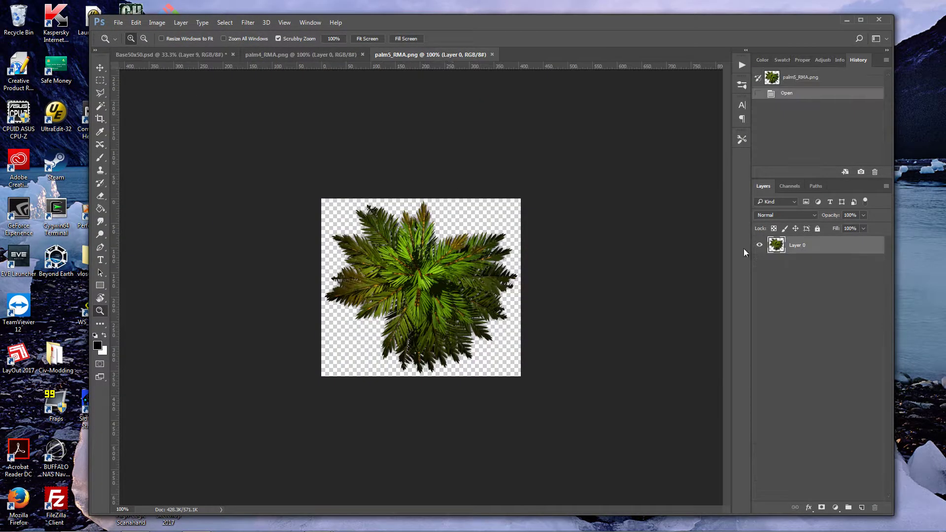
{"action": "left_click_drag", "start_coordinate": [771, 247], "coordinate": [543, 203]}
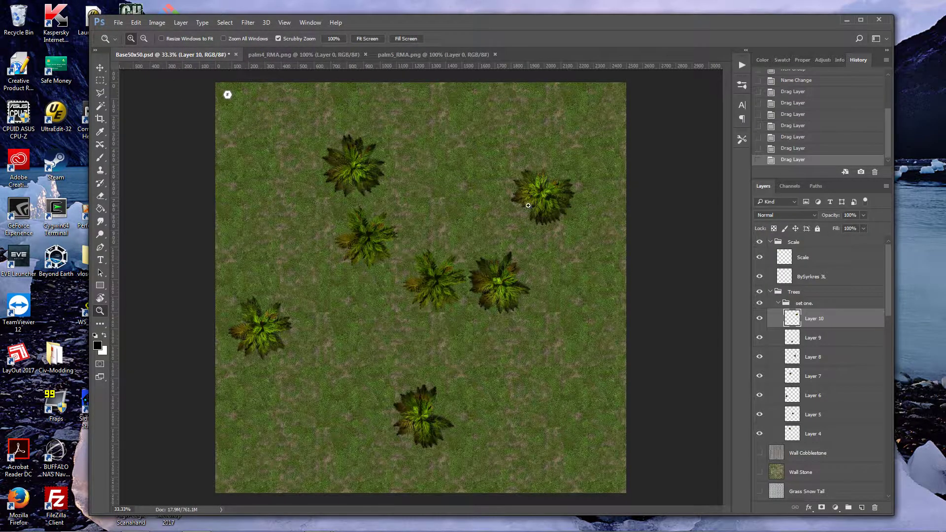
- Select the upper-right palm and move it up and to the left
{"action": "key", "text": "w"}
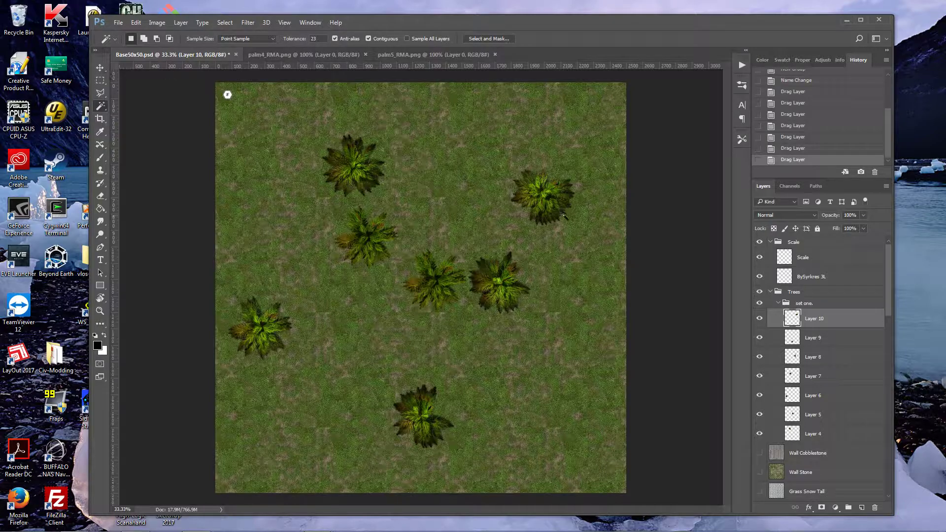
{"action": "left_click", "coordinate": [477, 171]}
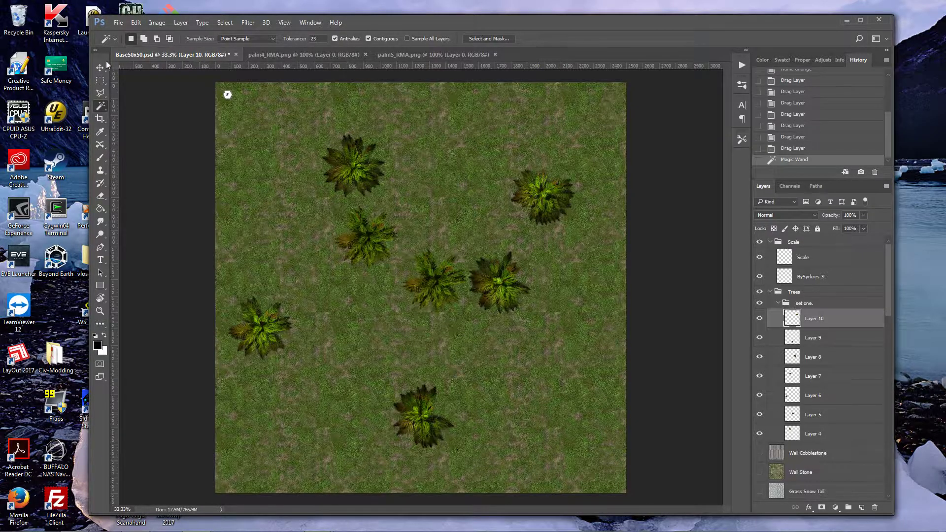
{"action": "key", "text": "v"}
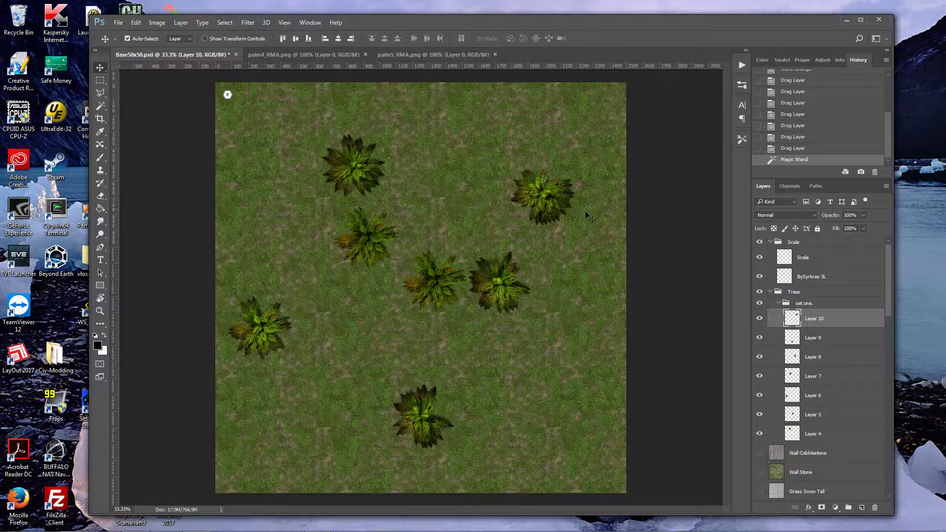
{"action": "left_click_drag", "start_coordinate": [552, 201], "coordinate": [487, 154]}
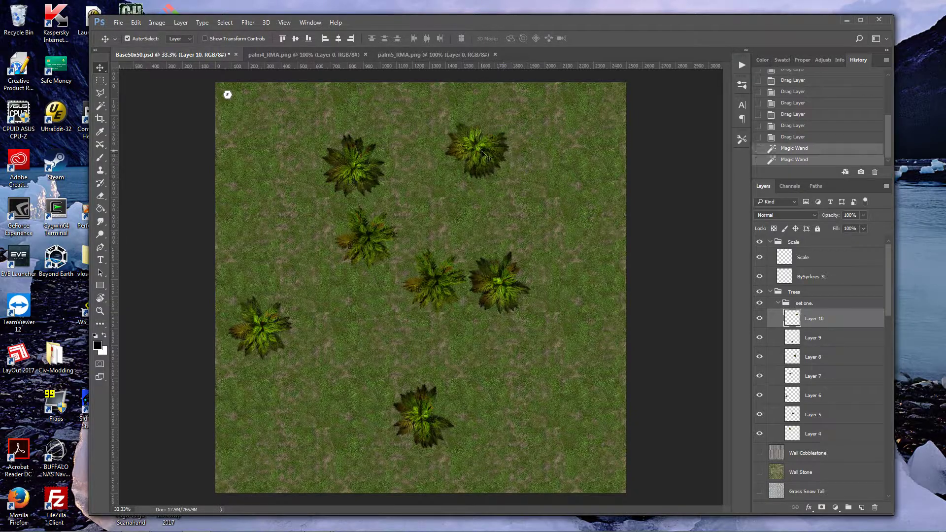
- Duplicate 'set one.' as 'set one. copy', rotate it about -95.7° and shift it down-right
{"action": "left_click", "coordinate": [779, 303]}
{"action": "left_click", "coordinate": [800, 304]}
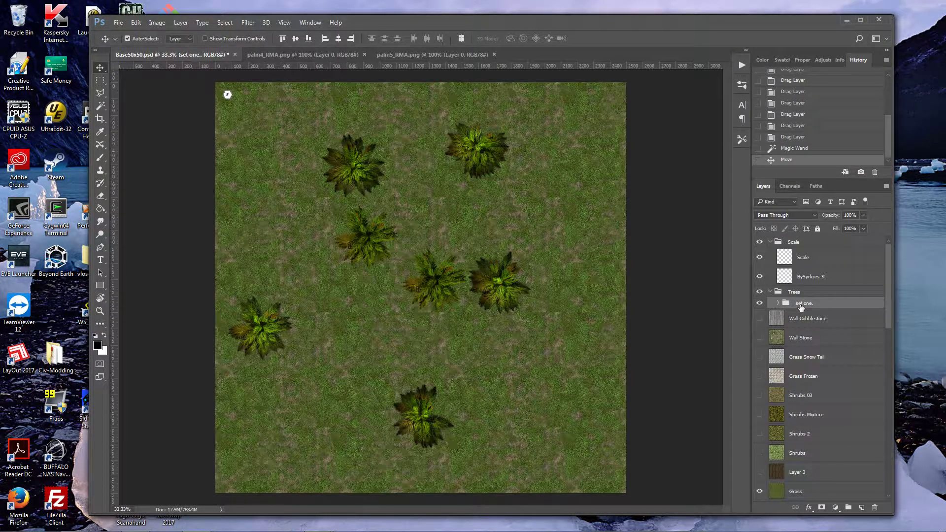
{"action": "key", "text": "ctrl+j"}
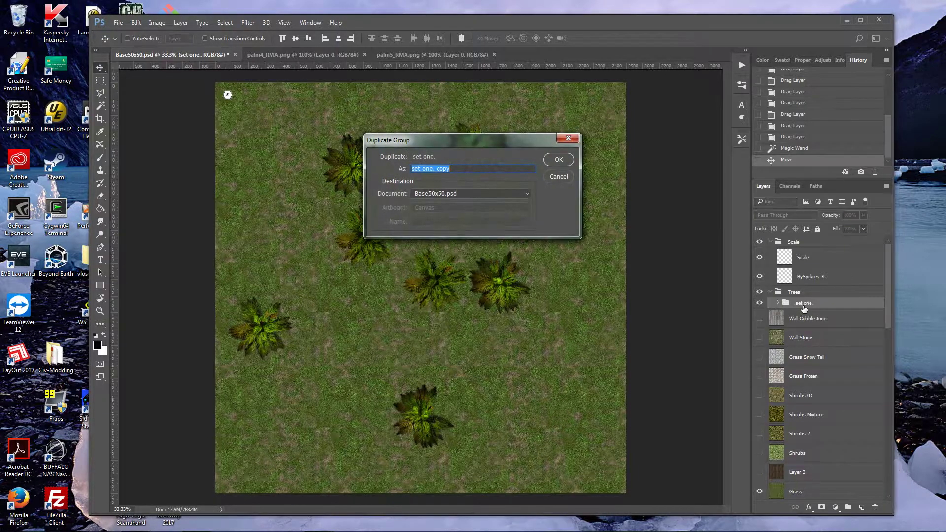
{"action": "key", "text": "Return"}
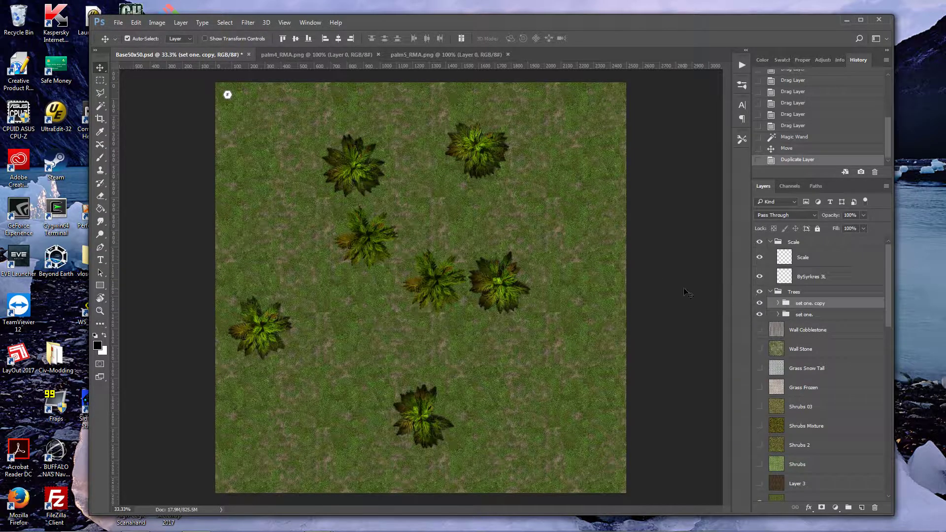
{"action": "key", "text": "ctrl+t"}
{"action": "left_click_drag", "start_coordinate": [633, 81], "coordinate": [274, 193]}
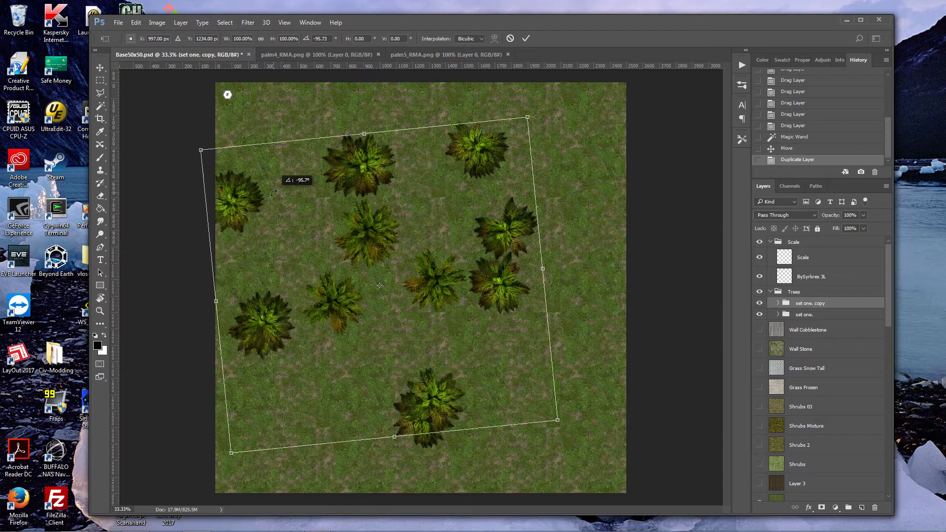
{"action": "left_click_drag", "start_coordinate": [406, 244], "coordinate": [489, 294]}
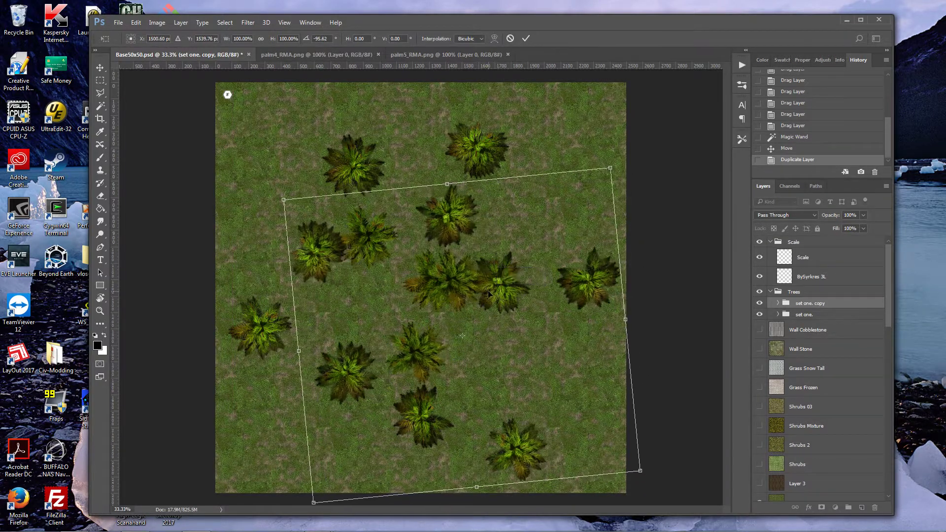
{"action": "key", "text": "Return"}
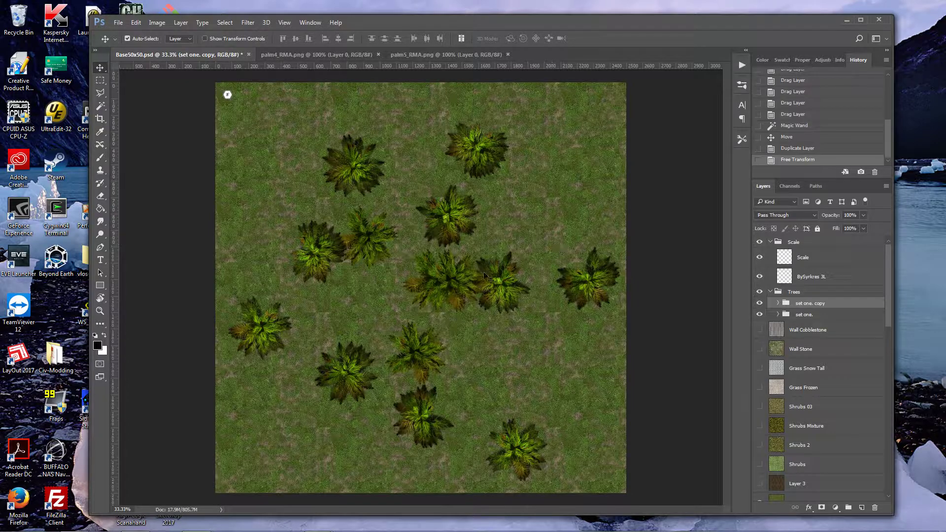
- Move the top-right palm right and down and desaturate it
{"action": "left_click", "coordinate": [447, 231]}
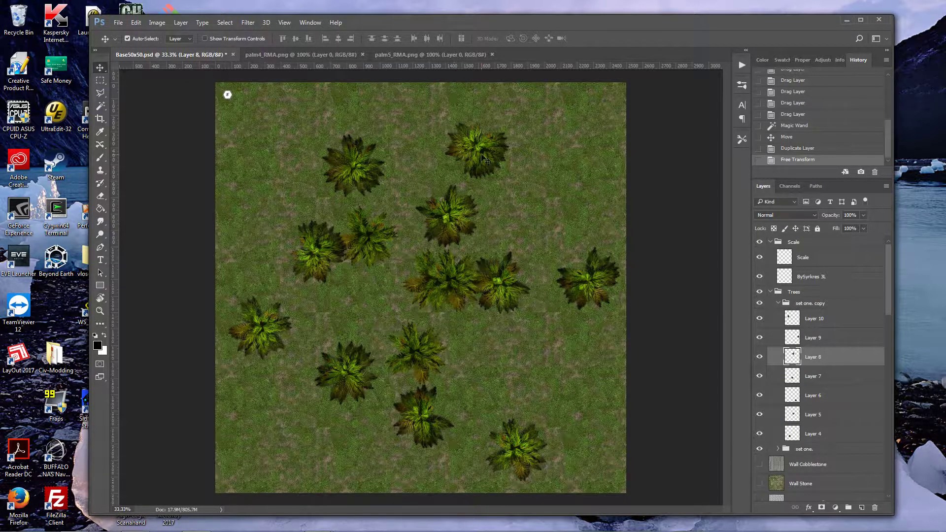
{"action": "left_click_drag", "start_coordinate": [485, 180], "coordinate": [539, 200]}
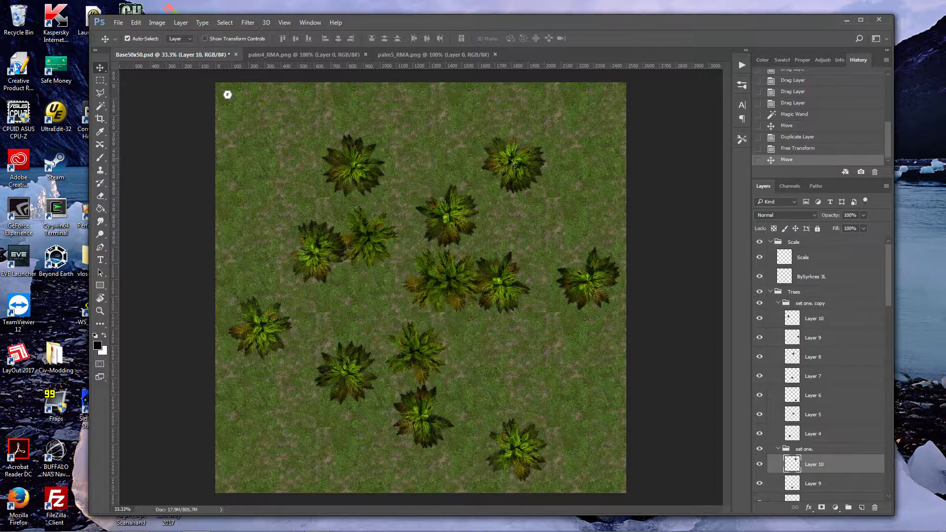
{"action": "left_click", "coordinate": [156, 22]}
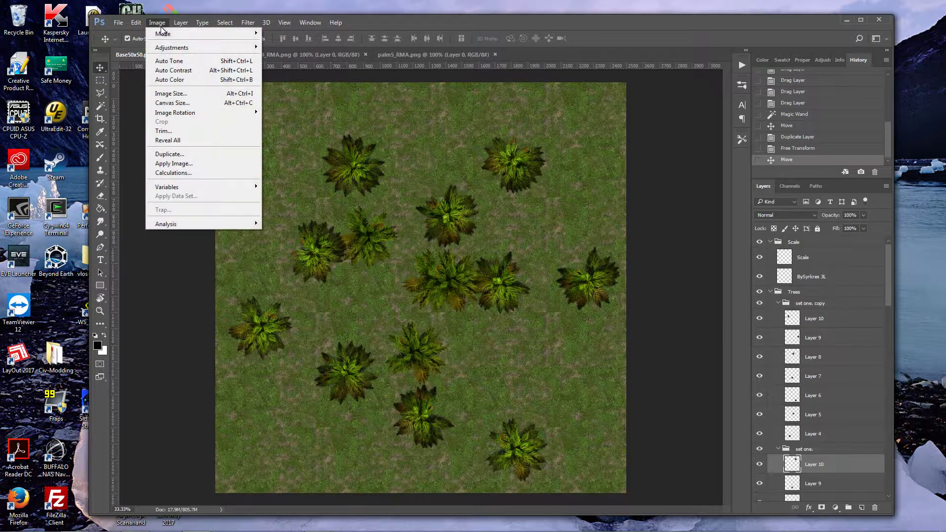
{"action": "mouse_move", "coordinate": [197, 48]}
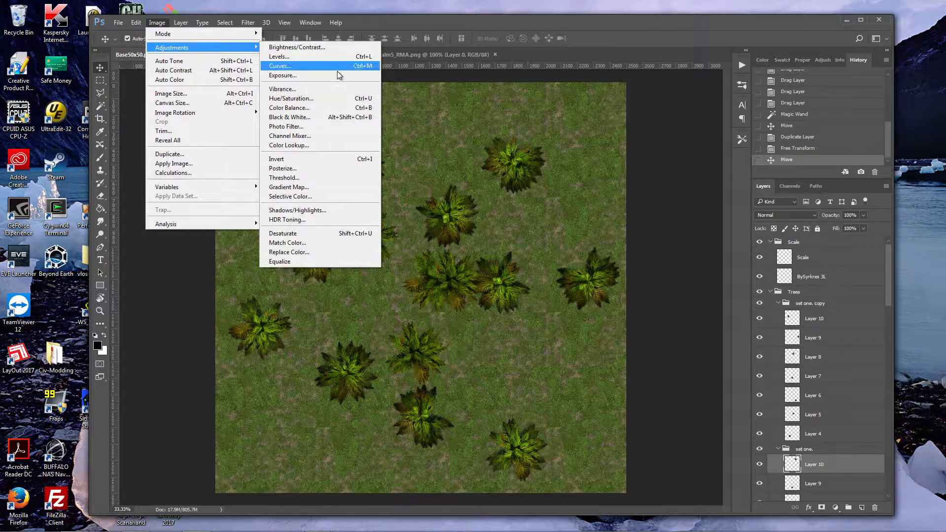
{"action": "left_click", "coordinate": [316, 238]}
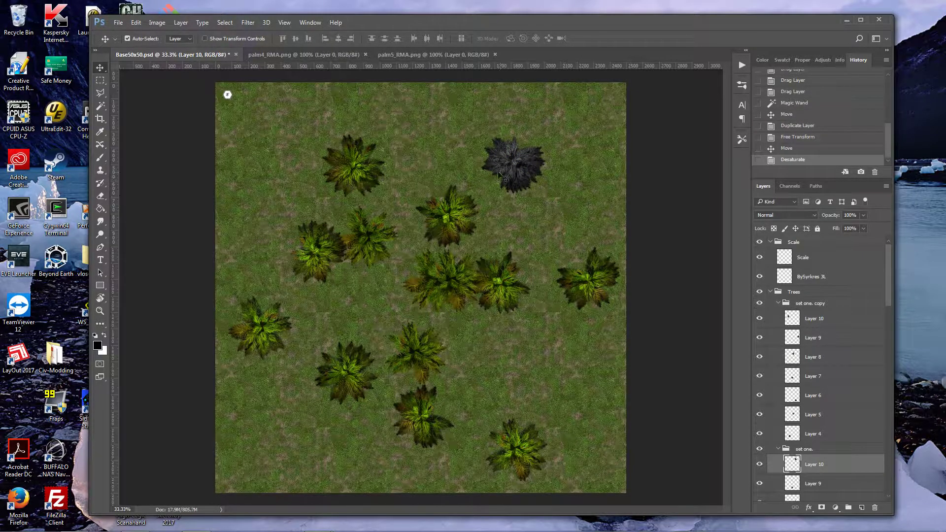
- Colour-balance the grey palm to dark green (-13, +40) and nudge it down-right
{"action": "left_click", "coordinate": [135, 23]}
{"action": "mouse_move", "coordinate": [157, 22]}
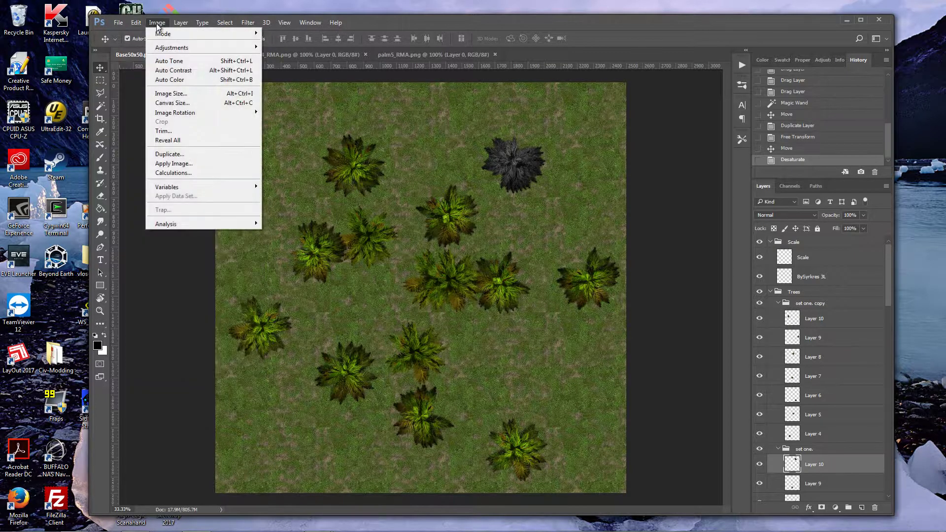
{"action": "mouse_move", "coordinate": [171, 45]}
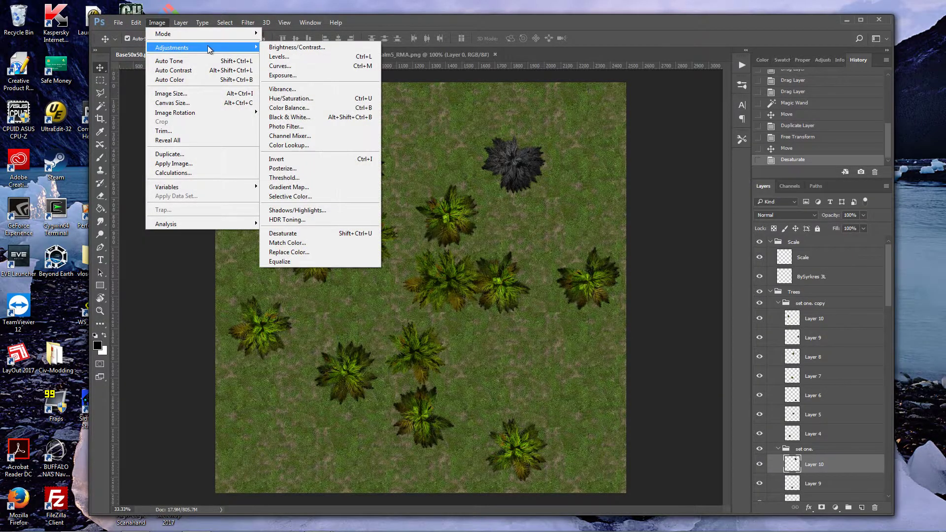
{"action": "left_click", "coordinate": [294, 109]}
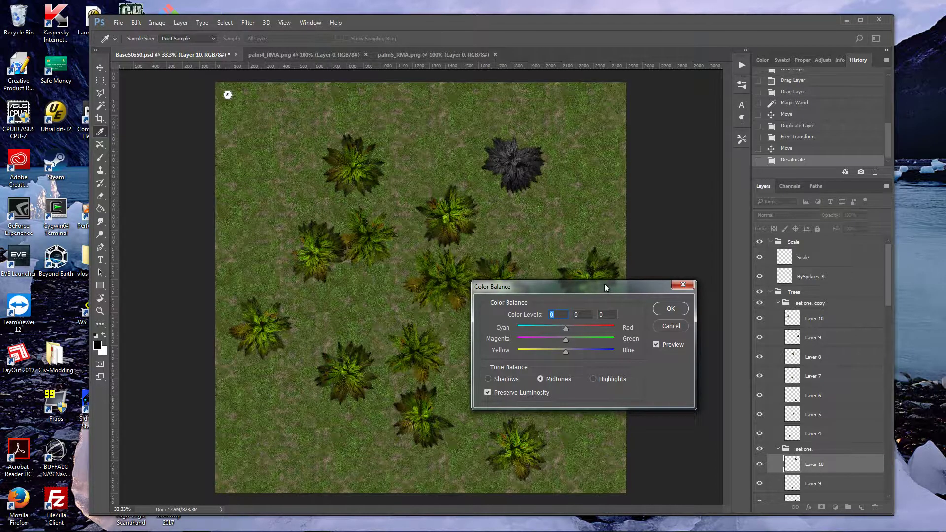
{"action": "left_click_drag", "start_coordinate": [605, 287], "coordinate": [672, 288]}
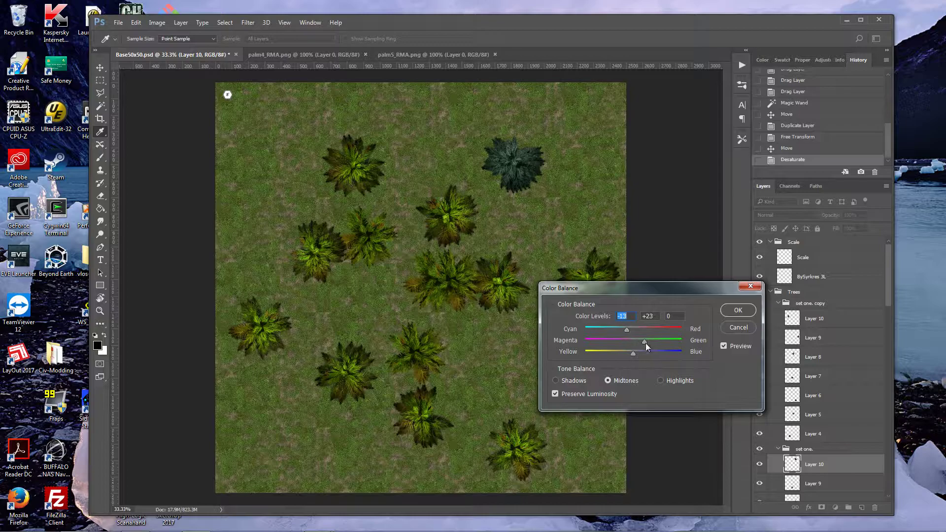
{"action": "left_click_drag", "start_coordinate": [654, 343], "coordinate": [628, 351]}
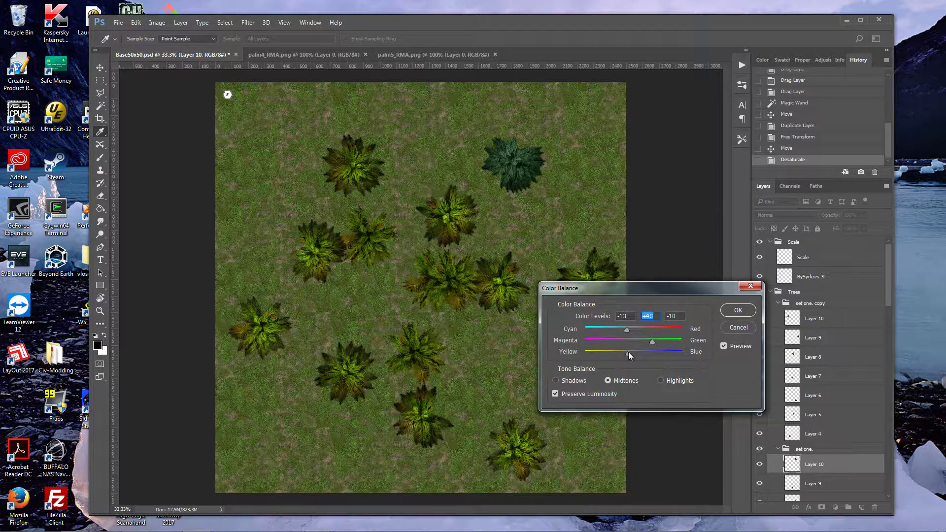
{"action": "left_click", "coordinate": [735, 311]}
{"action": "left_click_drag", "start_coordinate": [518, 170], "coordinate": [532, 182]}
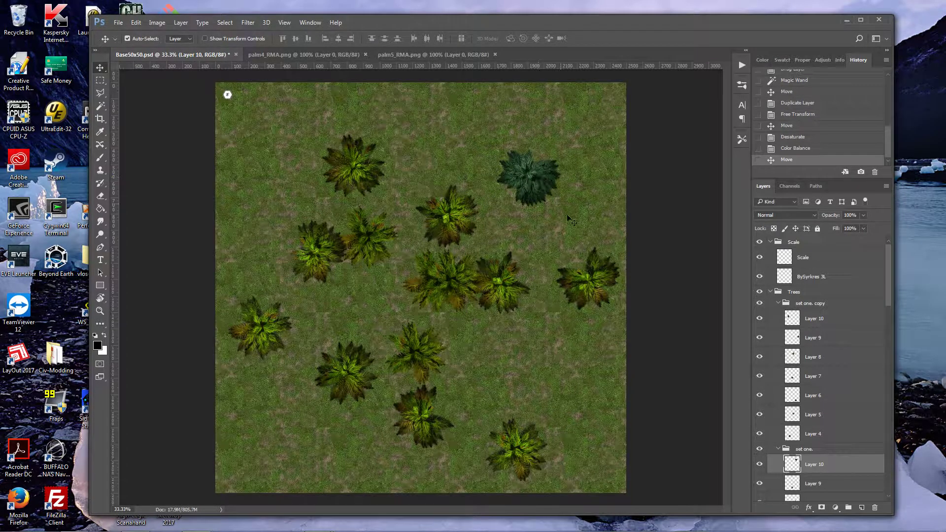
- Desaturate the Layer 7 palm tree
{"action": "left_click", "coordinate": [597, 287]}
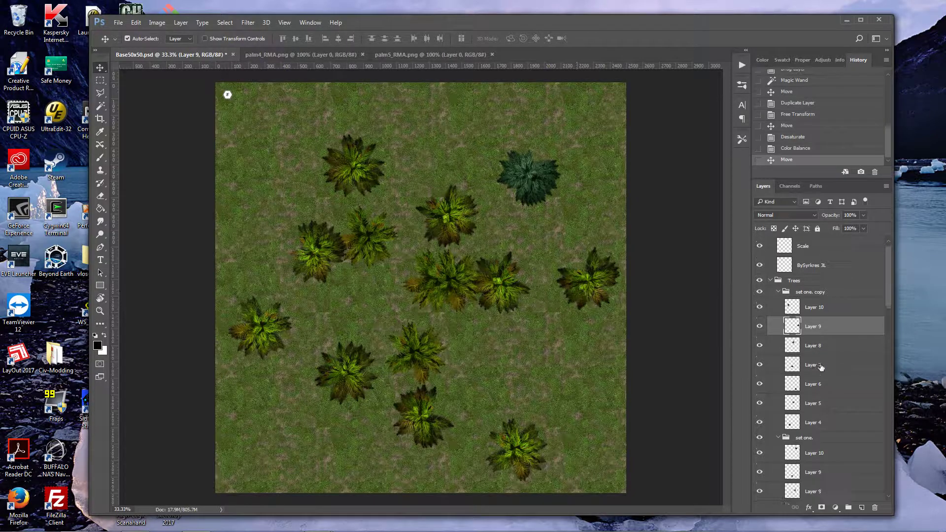
{"action": "scroll", "coordinate": [804, 375], "scroll_direction": "down", "scroll_amount": 3}
{"action": "scroll", "coordinate": [812, 325], "scroll_direction": "up", "scroll_amount": 3}
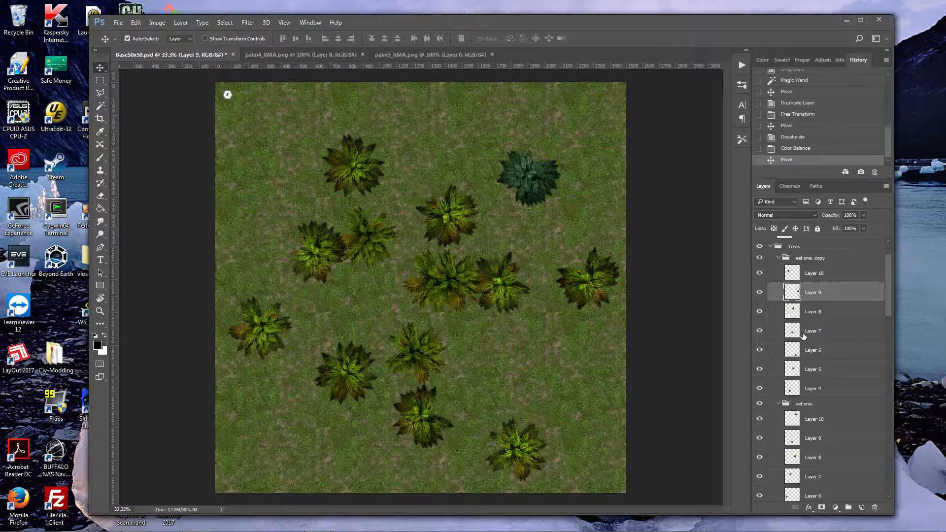
{"action": "left_click", "coordinate": [803, 335]}
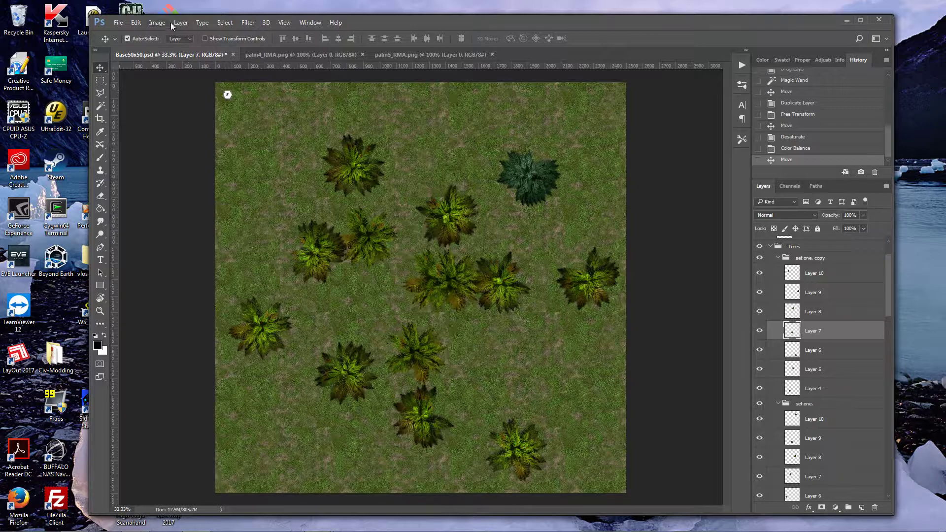
{"action": "left_click", "coordinate": [158, 23]}
{"action": "mouse_move", "coordinate": [207, 47]}
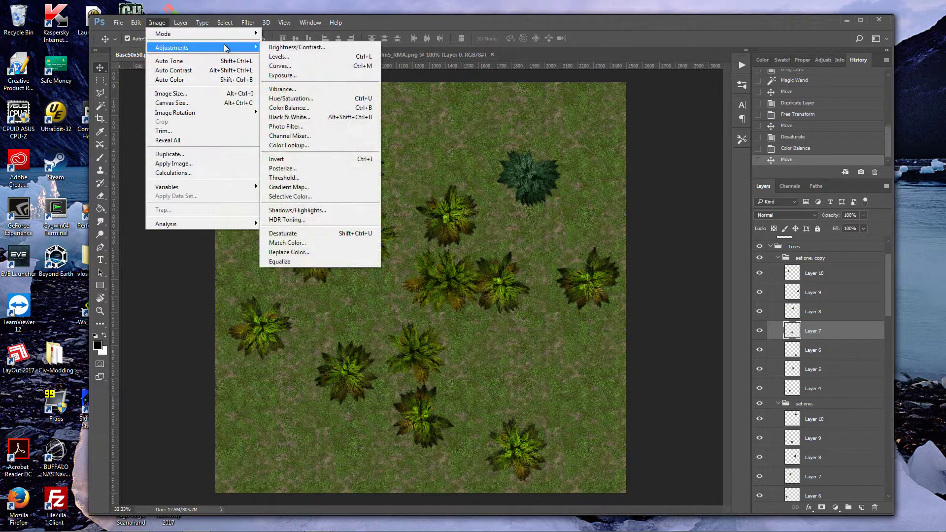
{"action": "left_click", "coordinate": [304, 233]}
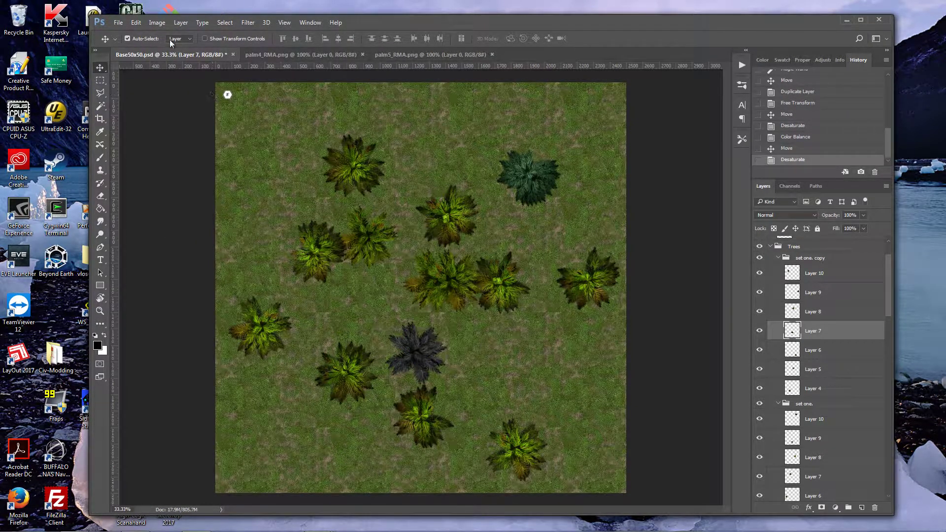
- Apply Color Balance (-7, +28) to tint the palm dark blue-green
{"action": "left_click", "coordinate": [157, 23]}
{"action": "mouse_move", "coordinate": [207, 47]}
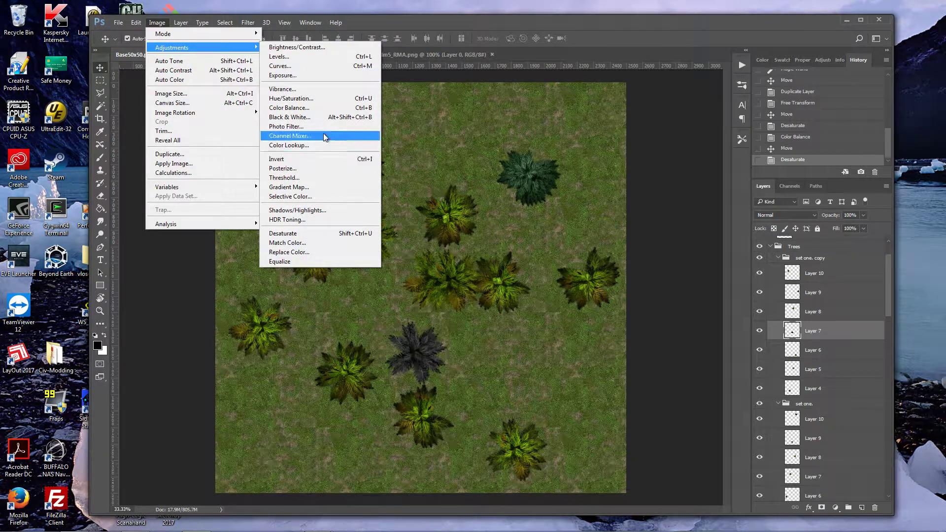
{"action": "left_click", "coordinate": [311, 108]}
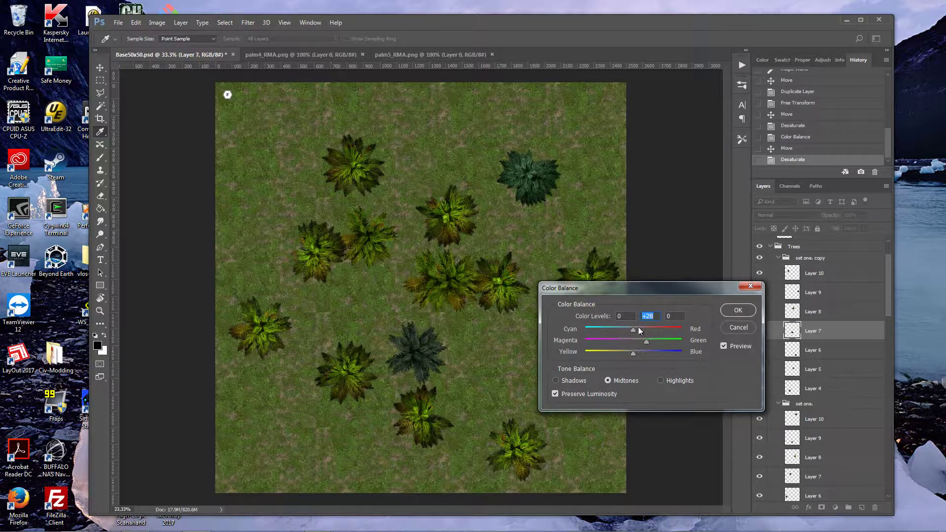
{"action": "left_click", "coordinate": [735, 312]}
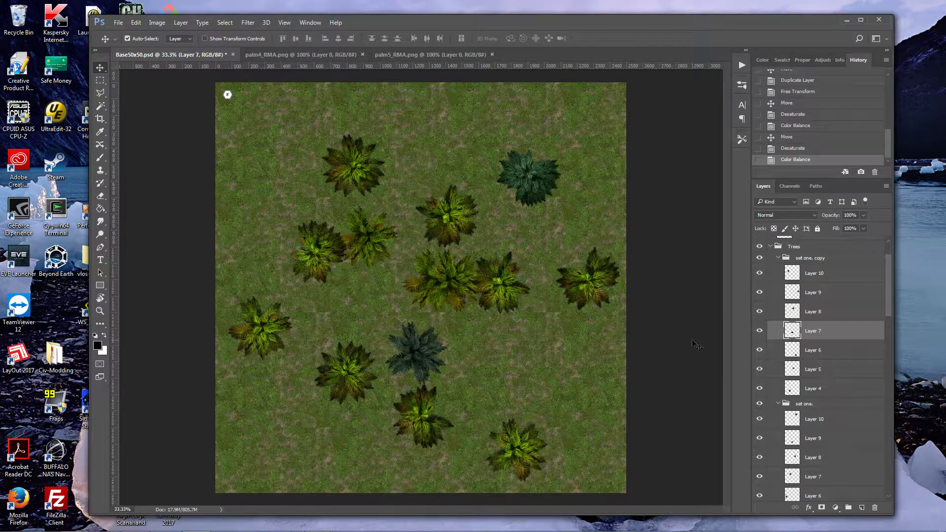
- Duplicate 'set one.' as 'set one. copy 2', rotate it and move it up-left
{"action": "left_click", "coordinate": [778, 403]}
{"action": "left_click", "coordinate": [802, 405]}
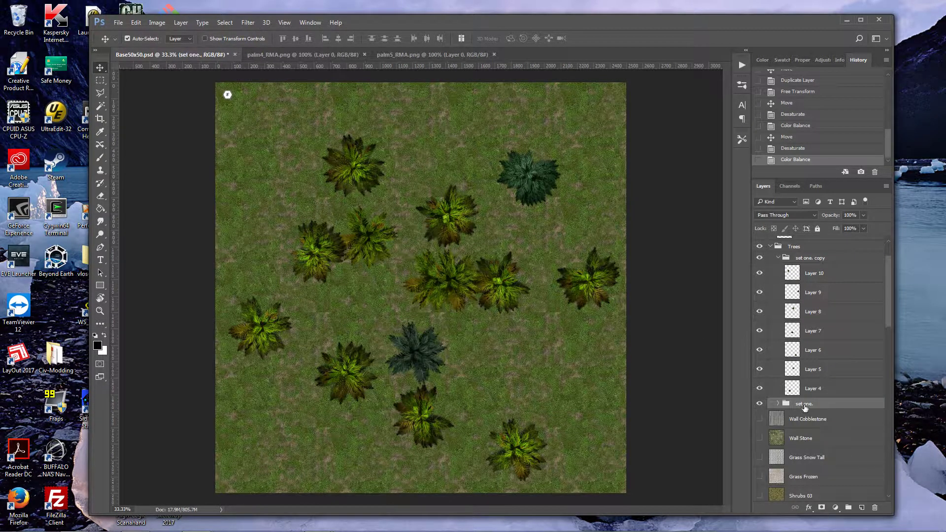
{"action": "key", "text": "ctrl+j"}
{"action": "key", "text": "ctrl+t"}
{"action": "left_click_drag", "start_coordinate": [635, 162], "coordinate": [638, 207]}
{"action": "left_click_drag", "start_coordinate": [394, 207], "coordinate": [377, 143]}
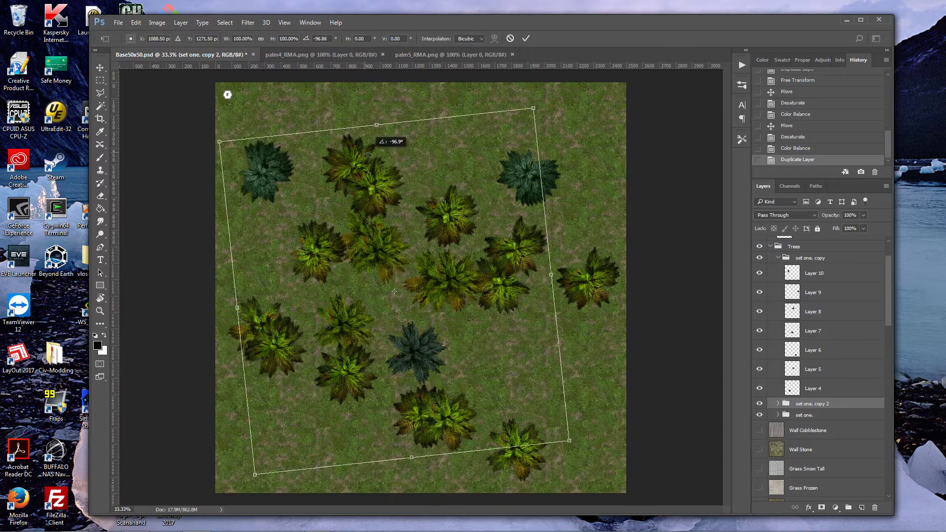
{"action": "left_click_drag", "start_coordinate": [468, 187], "coordinate": [455, 135]}
{"action": "key", "text": "Return"}
- Duplicate 'set one. copy' as 'set one. copy 3', rotated about 76° and shifted upward
{"action": "scroll", "coordinate": [806, 407], "scroll_direction": "up", "scroll_amount": 2}
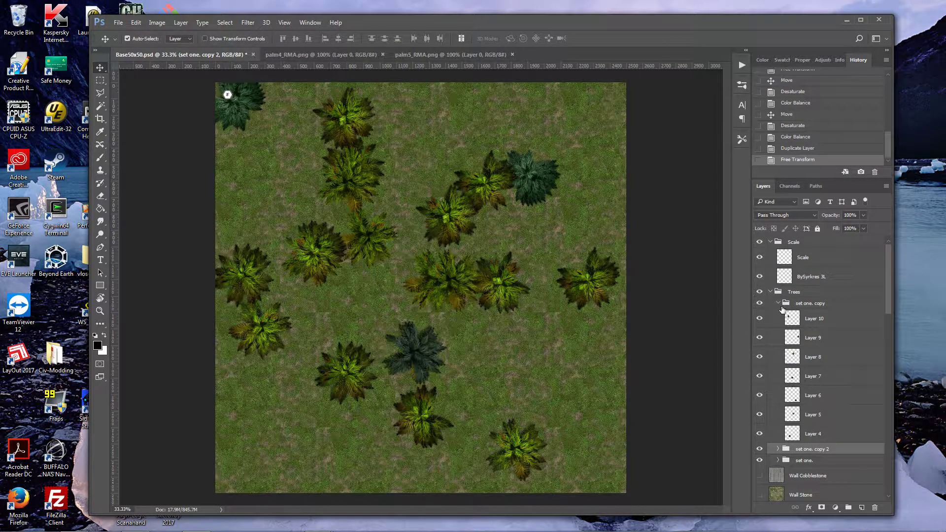
{"action": "left_click", "coordinate": [778, 306]}
{"action": "left_click", "coordinate": [810, 304]}
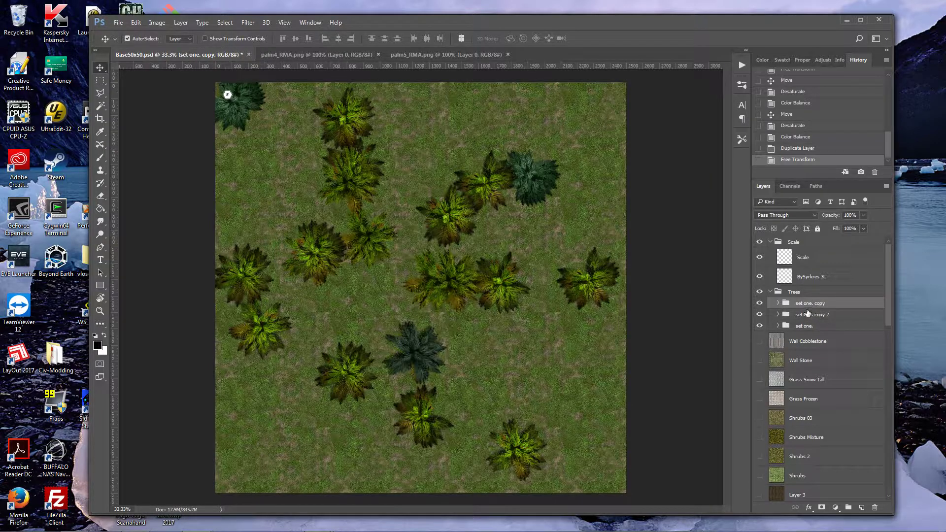
{"action": "key", "text": "ctrl+j"}
{"action": "key", "text": "Return"}
{"action": "key", "text": "ctrl+t"}
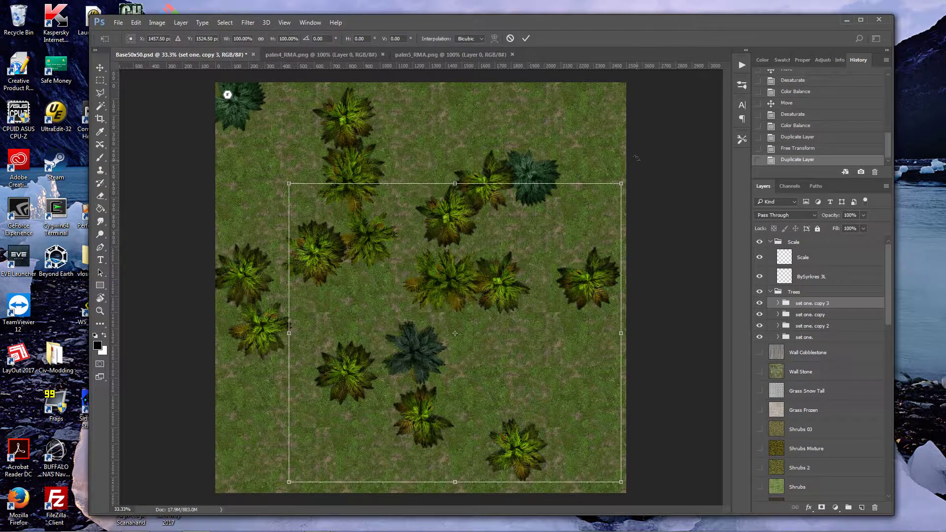
{"action": "left_click_drag", "start_coordinate": [637, 158], "coordinate": [588, 419]}
{"action": "left_click_drag", "start_coordinate": [509, 353], "coordinate": [537, 208]}
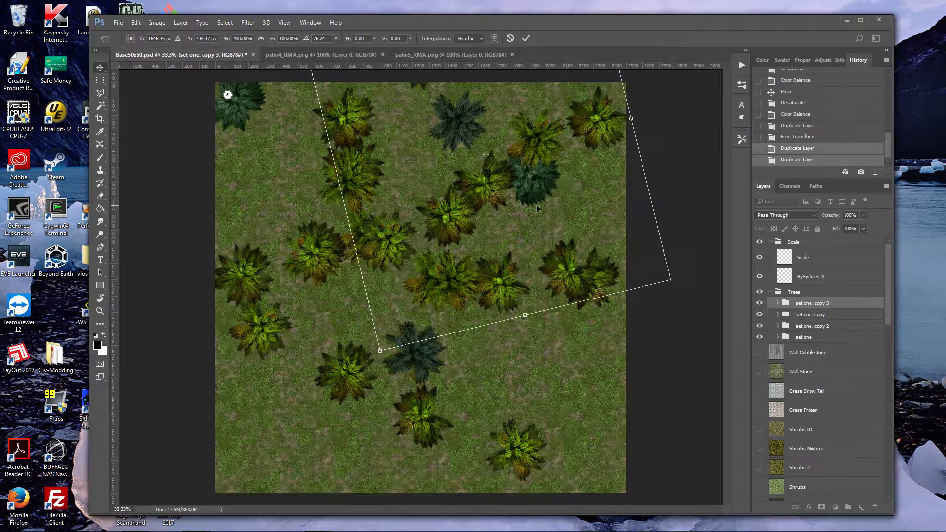
{"action": "key", "text": "Return"}
{"action": "left_click", "coordinate": [778, 303]}
{"action": "left_click", "coordinate": [798, 324]}
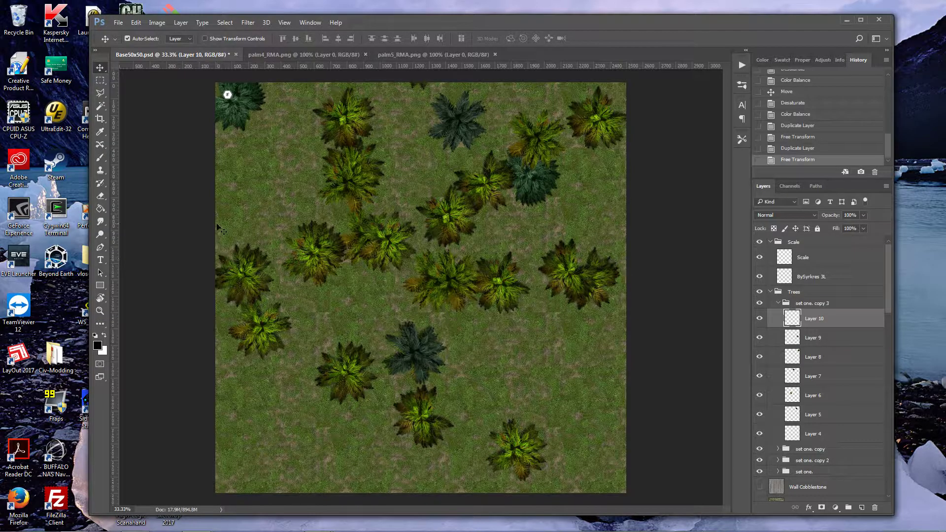
- Move the stray Layer 10 palm back down onto the map
{"action": "key", "text": "ctrl+t"}
{"action": "key", "text": "ctrl+0"}
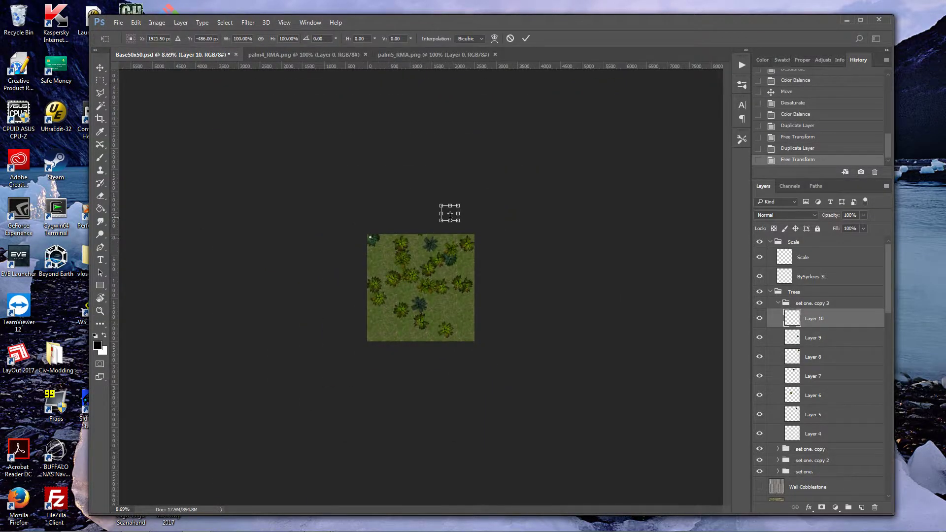
{"action": "left_click_drag", "start_coordinate": [450, 214], "coordinate": [387, 321]}
{"action": "key", "text": "Return"}
- Bring the Layer 4 palm back onto the map and zoom in so the map fills the view
{"action": "key", "text": "z"}
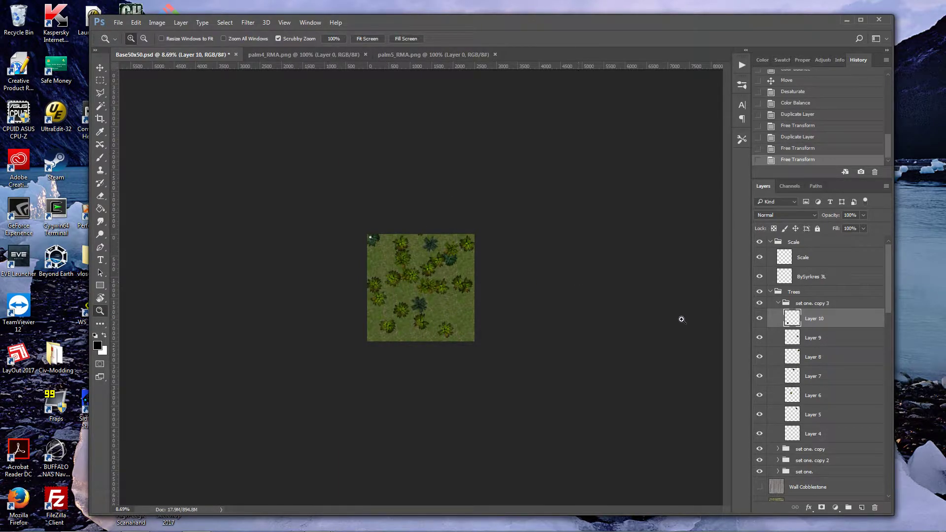
{"action": "left_click", "coordinate": [796, 440]}
{"action": "key", "text": "ctrl+t"}
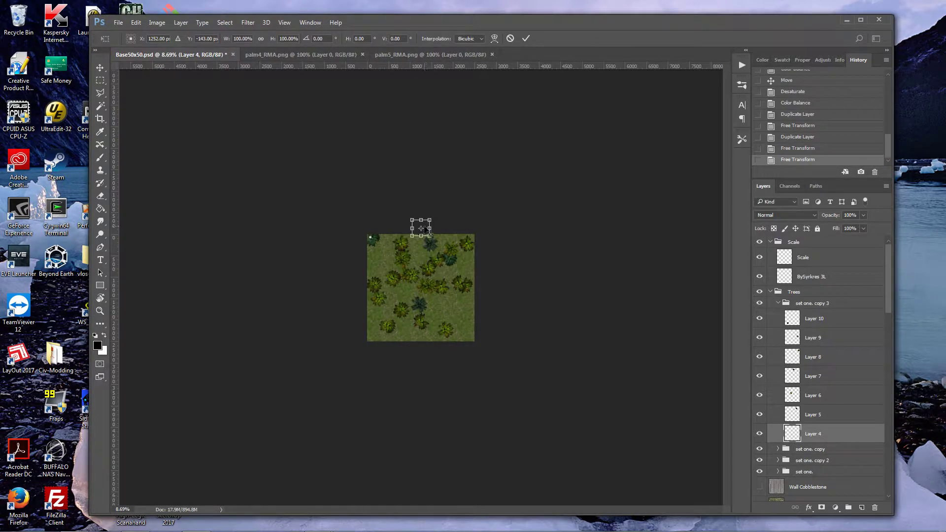
{"action": "left_click_drag", "start_coordinate": [459, 282], "coordinate": [466, 306]}
{"action": "left_click_drag", "start_coordinate": [420, 232], "coordinate": [445, 304]}
{"action": "key", "text": "Return"}
{"action": "key", "text": "z"}
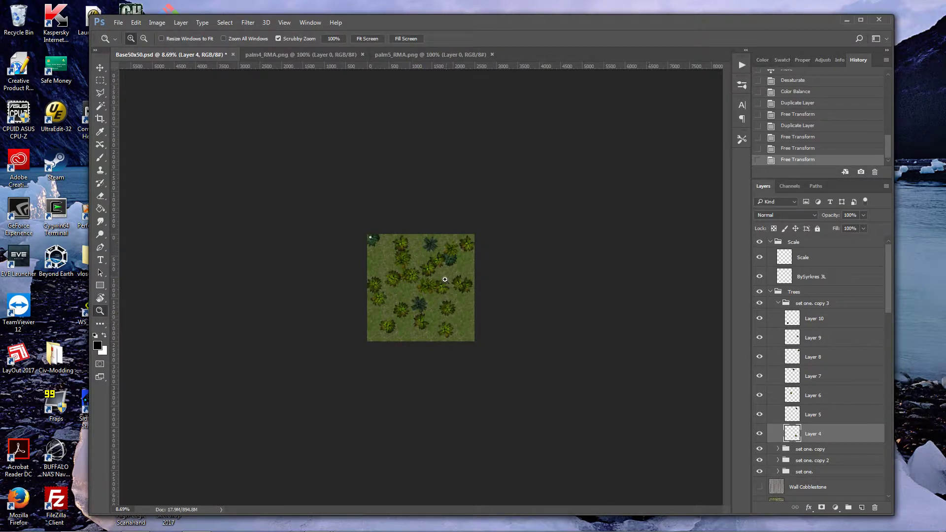
{"action": "left_click_drag", "start_coordinate": [327, 298], "coordinate": [434, 301]}
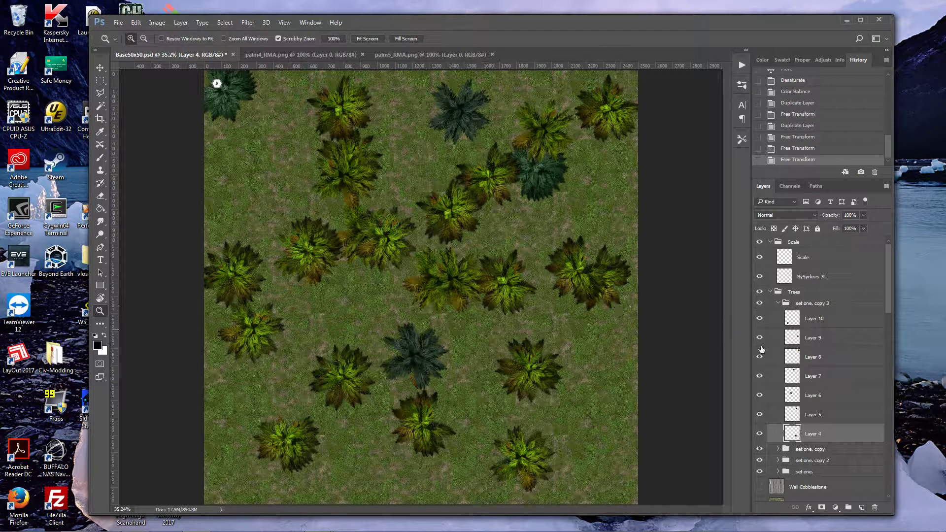
- Duplicate 'set one. copy 3' as 'set one. copy 4', rotated about 67° and repositioned
{"action": "right_click", "coordinate": [798, 309]}
{"action": "left_click", "coordinate": [823, 340]}
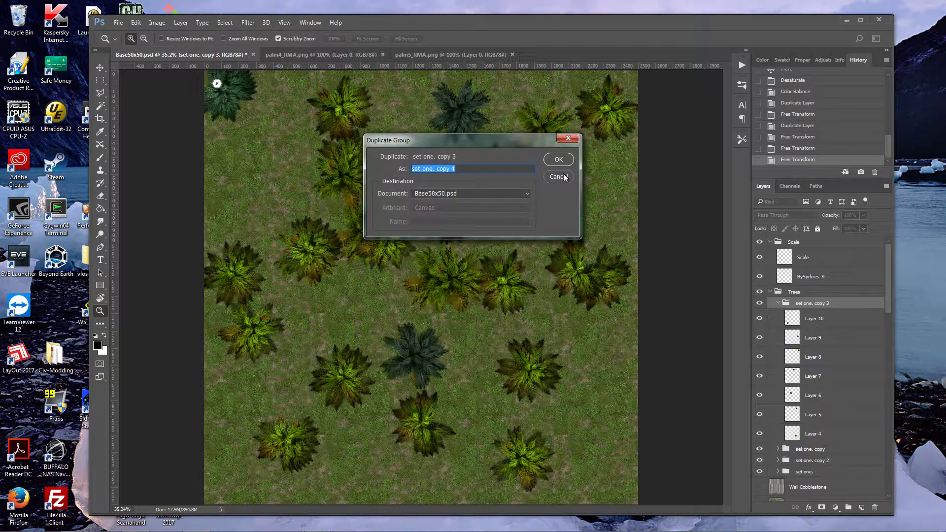
{"action": "left_click", "coordinate": [559, 159]}
{"action": "key", "text": "ctrl+t"}
{"action": "left_click_drag", "start_coordinate": [592, 176], "coordinate": [558, 229]}
{"action": "left_click_drag", "start_coordinate": [591, 143], "coordinate": [550, 414]}
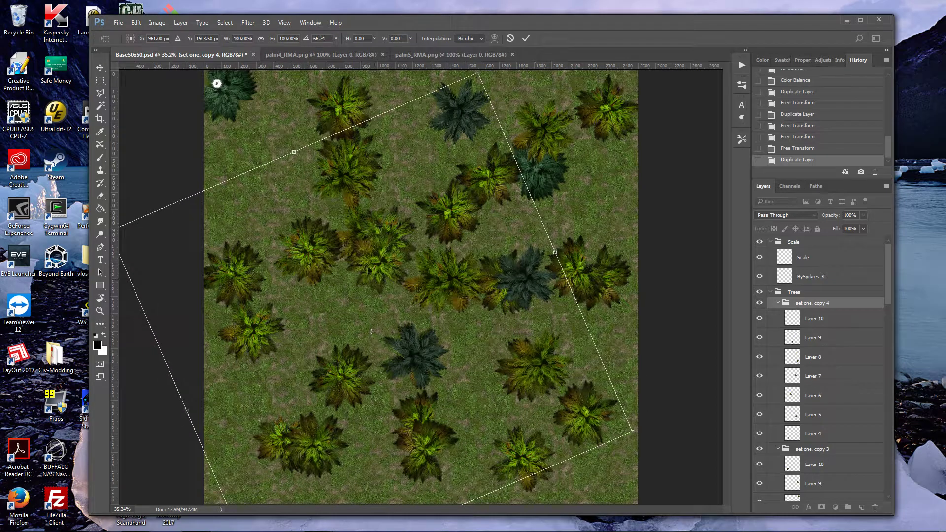
{"action": "left_click_drag", "start_coordinate": [371, 332], "coordinate": [327, 190]}
{"action": "key", "text": "Return"}
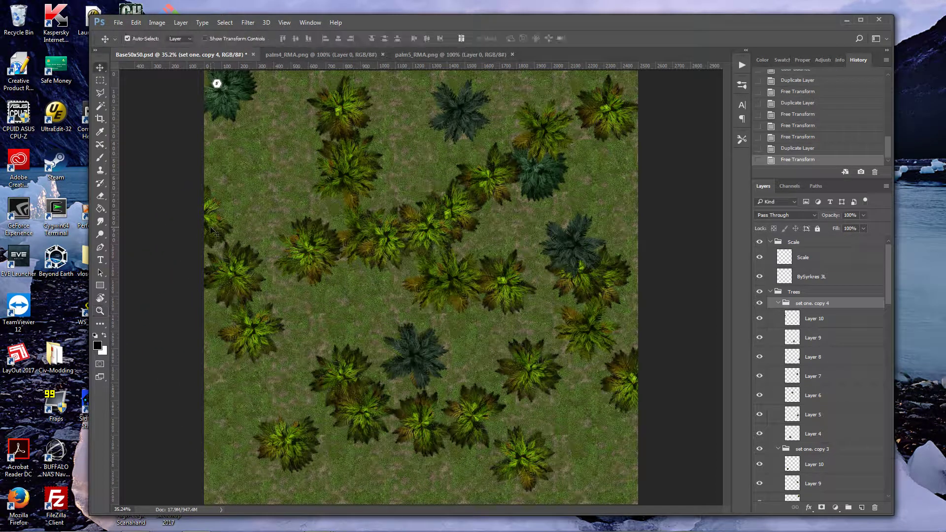
- Nudge individual palms, including the dark ones, into gaps across the map
{"action": "left_click_drag", "start_coordinate": [213, 231], "coordinate": [250, 187]}
{"action": "left_click_drag", "start_coordinate": [419, 357], "coordinate": [355, 318]}
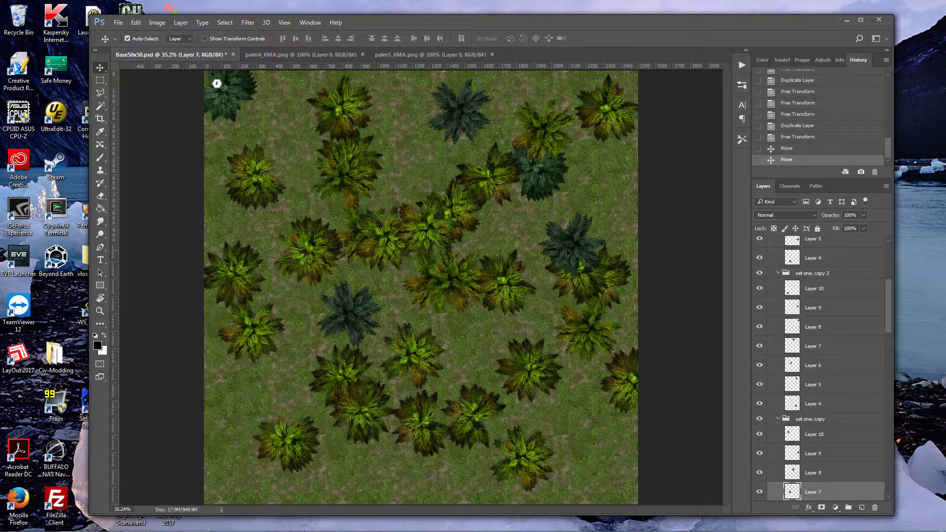
{"action": "left_click_drag", "start_coordinate": [569, 254], "coordinate": [414, 167]}
{"action": "left_click_drag", "start_coordinate": [611, 310], "coordinate": [611, 463]}
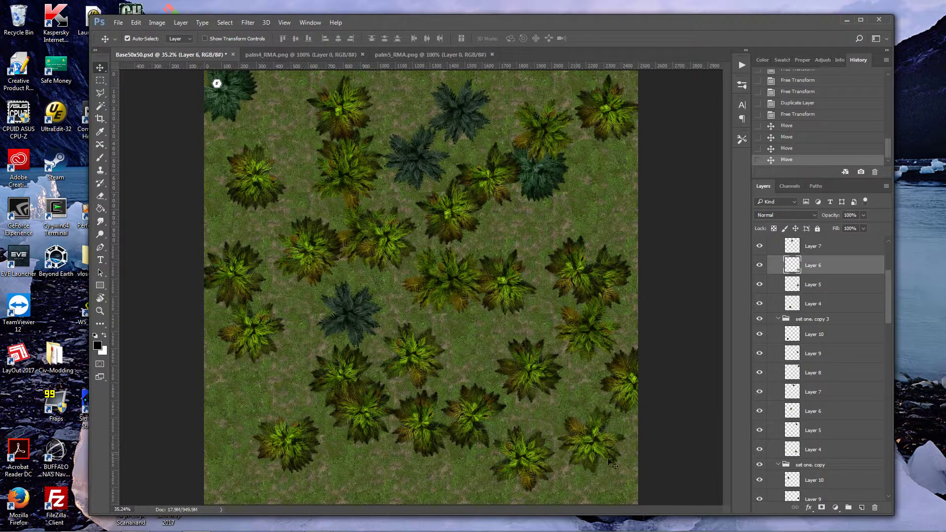
- Desaturate the Layer 6 palm and colour-balance it dark green (-27, +43)
{"action": "key", "text": "alt+l"}
{"action": "key", "text": "d"}
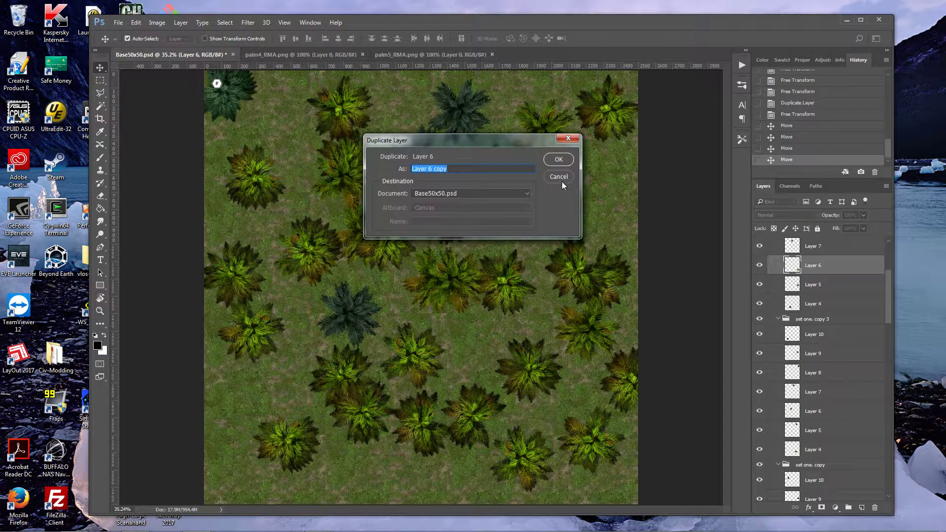
{"action": "left_click", "coordinate": [561, 180]}
{"action": "left_click", "coordinate": [153, 23]}
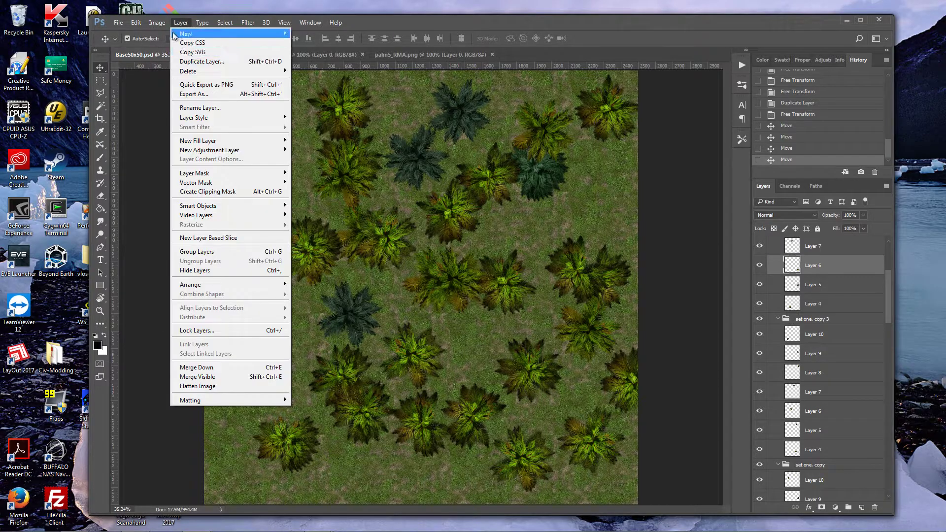
{"action": "mouse_move", "coordinate": [190, 48]}
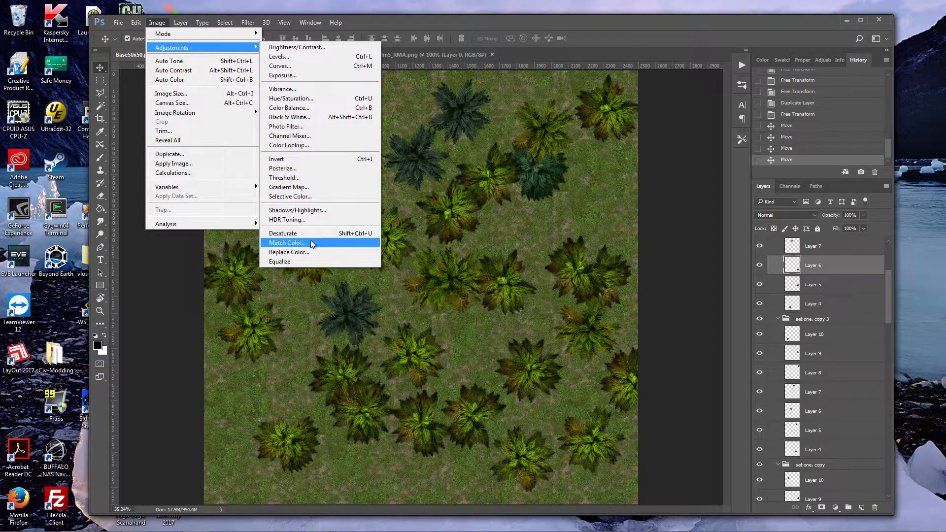
{"action": "left_click", "coordinate": [296, 233]}
{"action": "left_click", "coordinate": [149, 25]}
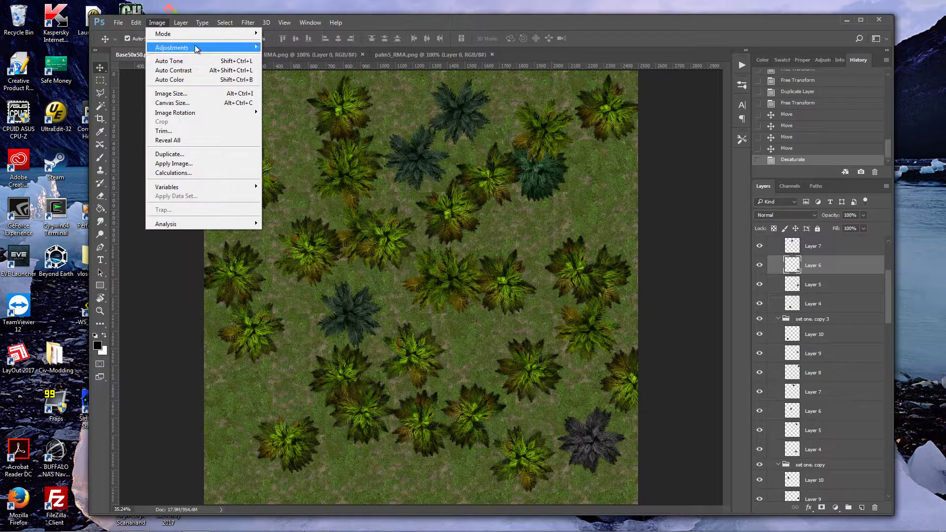
{"action": "mouse_move", "coordinate": [197, 48]}
{"action": "left_click", "coordinate": [307, 111]}
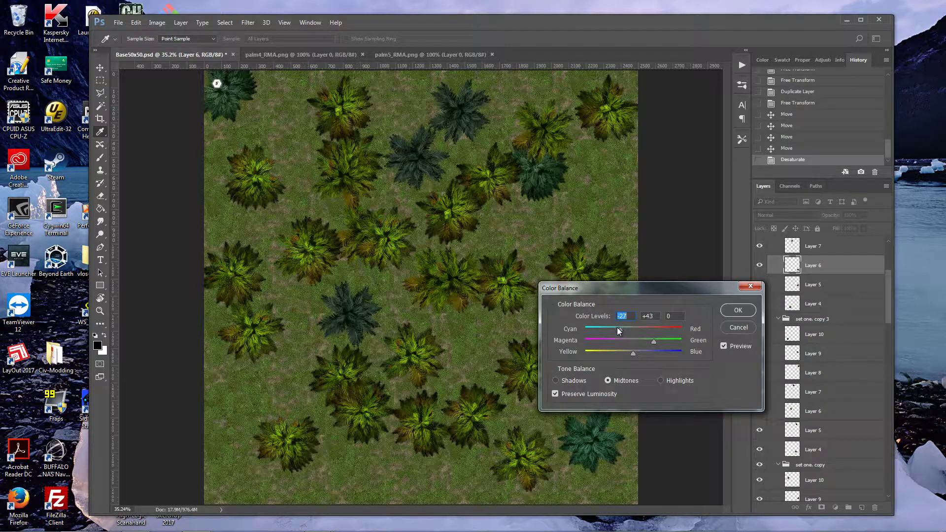
{"action": "left_click", "coordinate": [739, 310]}
- Move the recoloured palm trees to new spots on the grass
{"action": "key", "text": "v"}
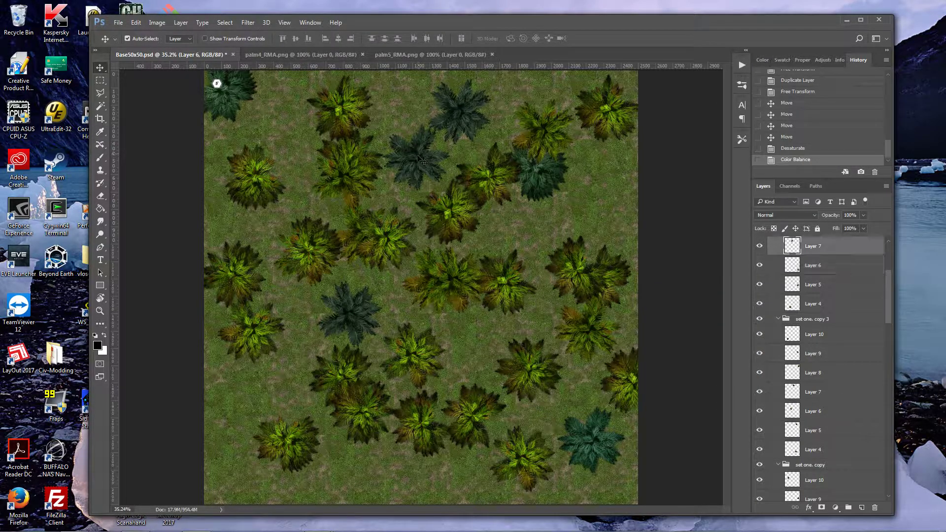
{"action": "left_click_drag", "start_coordinate": [321, 182], "coordinate": [288, 131]}
{"action": "left_click_drag", "start_coordinate": [348, 175], "coordinate": [411, 165]}
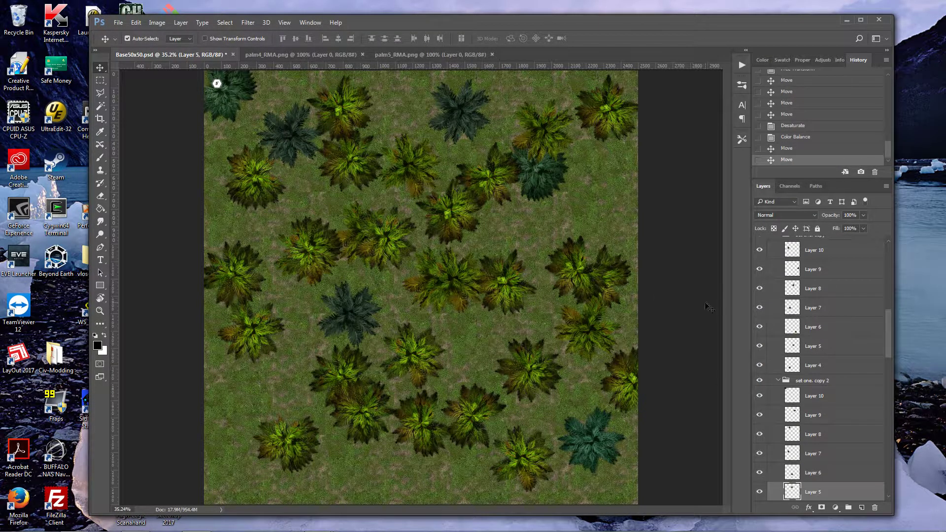
- Collapse the palm groups in the Layers panel and select set one. copy 4
{"action": "left_click", "coordinate": [781, 383]}
{"action": "left_click", "coordinate": [779, 380]}
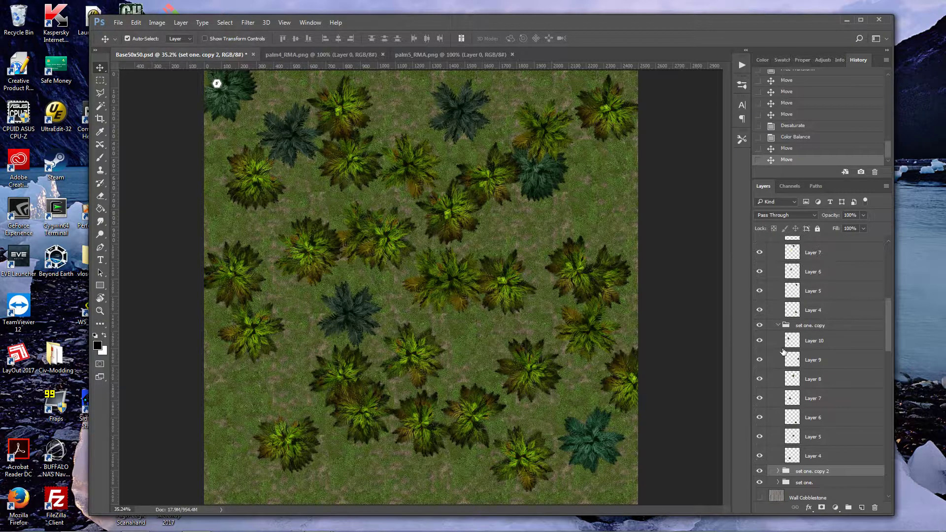
{"action": "left_click", "coordinate": [779, 328]}
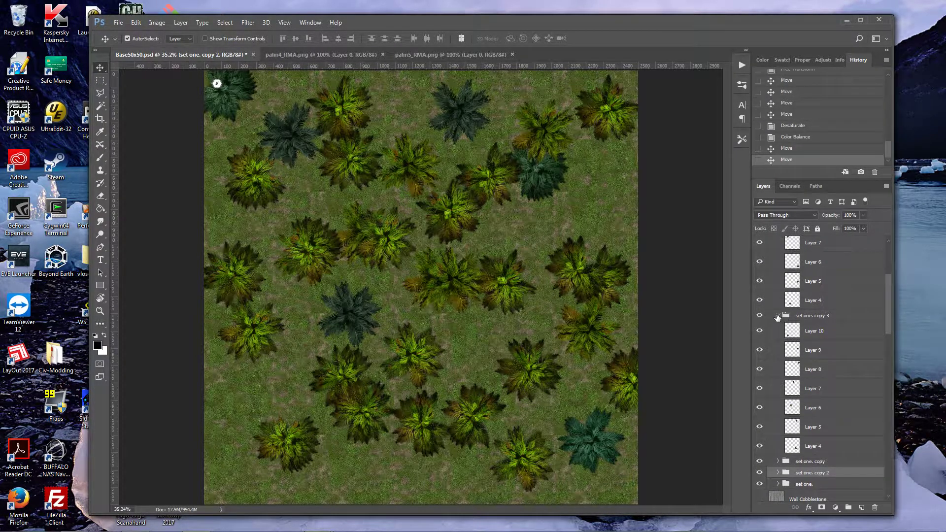
{"action": "left_click", "coordinate": [784, 317]}
{"action": "scroll", "coordinate": [789, 336], "scroll_direction": "up", "scroll_amount": 2}
{"action": "scroll", "coordinate": [790, 336], "scroll_direction": "up", "scroll_amount": 2}
{"action": "left_click", "coordinate": [777, 440]}
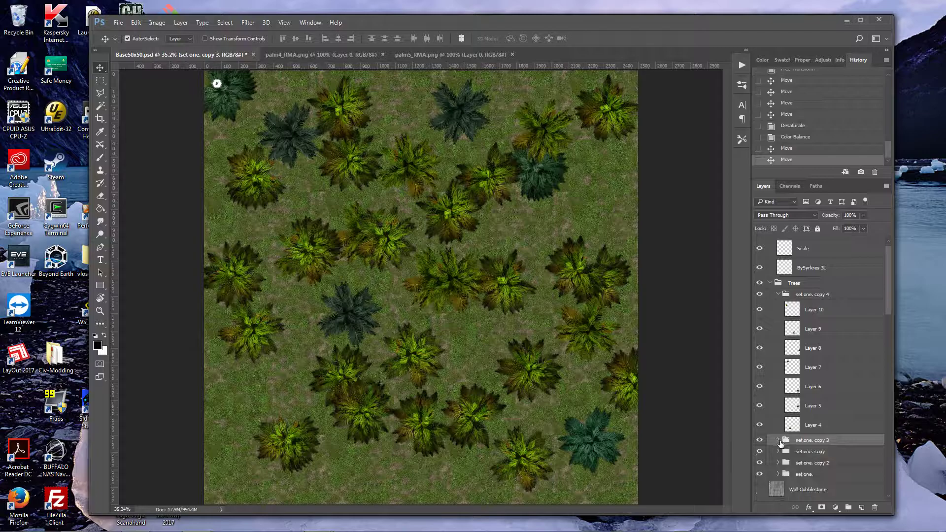
{"action": "left_click", "coordinate": [778, 295]}
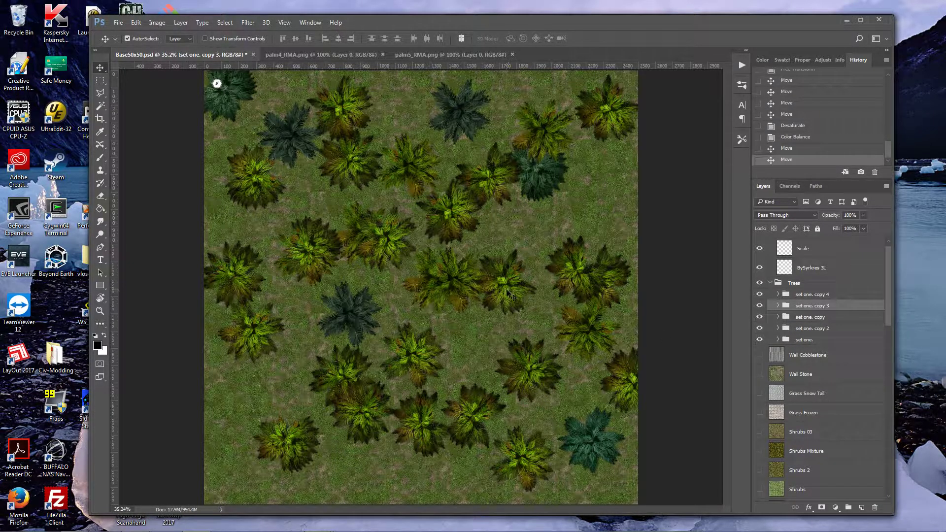
{"action": "left_click", "coordinate": [815, 296]}
- Add a drop shadow to set one. copy 4: 43 px size, 0 px distance, 56% opacity
{"action": "right_click", "coordinate": [821, 299]}
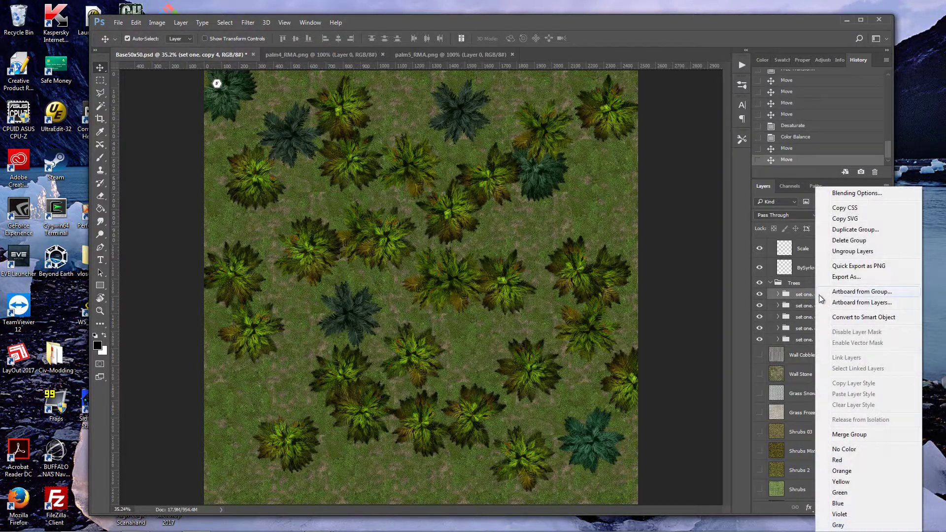
{"action": "left_click", "coordinate": [855, 193]}
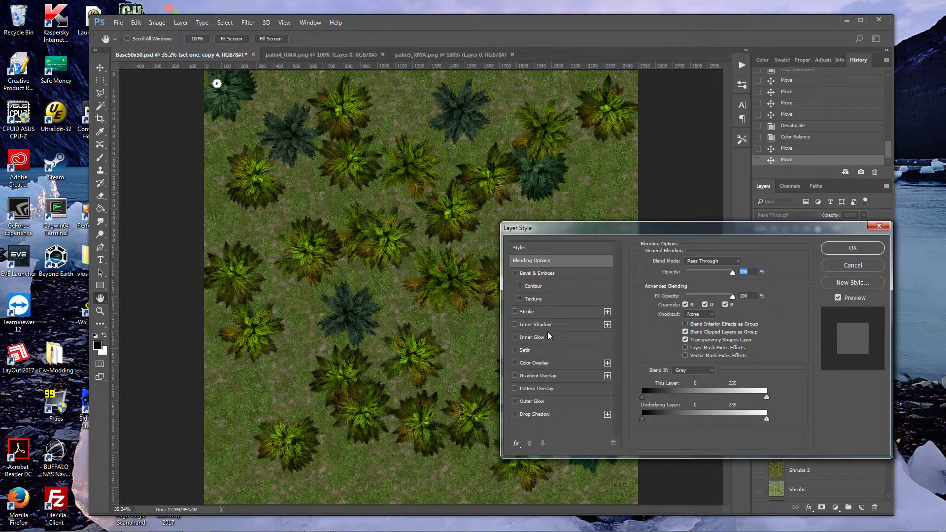
{"action": "left_click", "coordinate": [515, 413]}
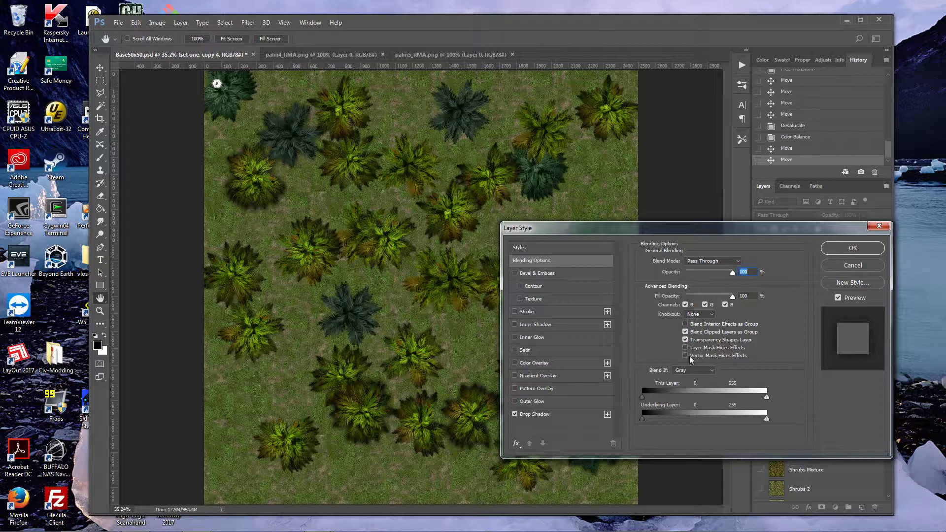
{"action": "left_click", "coordinate": [545, 415]}
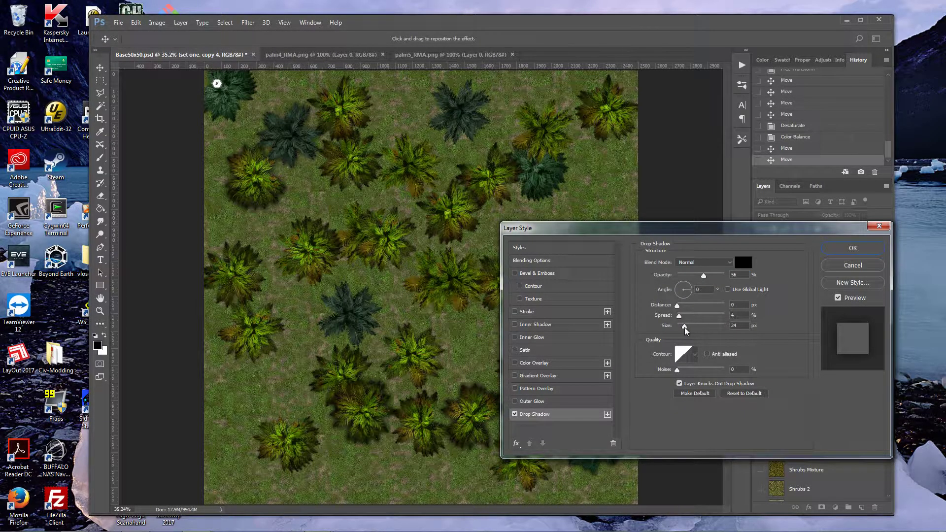
{"action": "left_click_drag", "start_coordinate": [685, 327], "coordinate": [677, 316]}
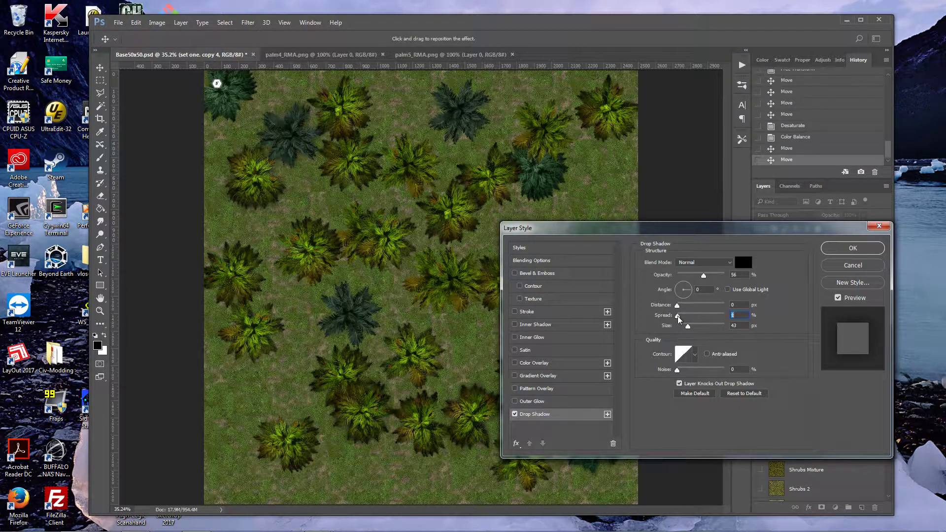
{"action": "left_click", "coordinate": [677, 306]}
{"action": "left_click_drag", "start_coordinate": [678, 318], "coordinate": [680, 318]}
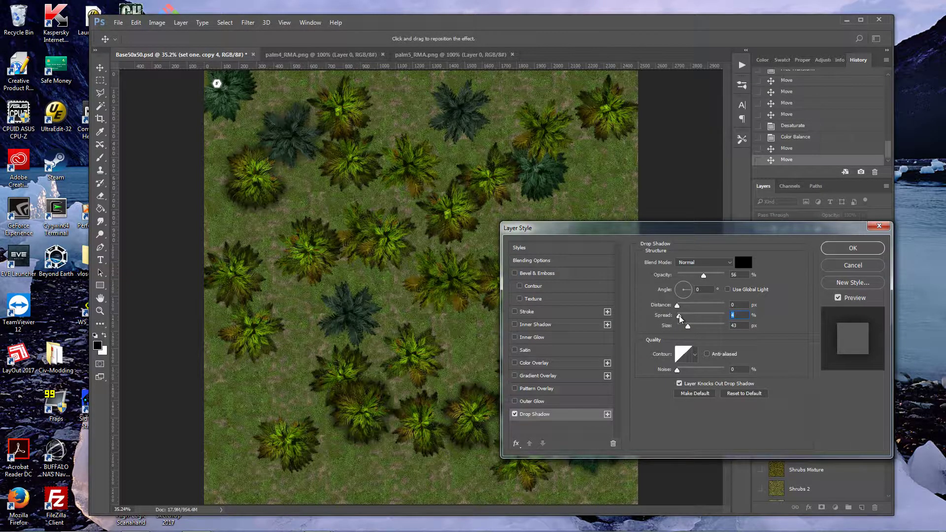
{"action": "left_click", "coordinate": [848, 249]}
- Copy set one. copy 4's drop shadow style and paste it onto copy 3, copy, copy 2 and set one
{"action": "right_click", "coordinate": [811, 306]}
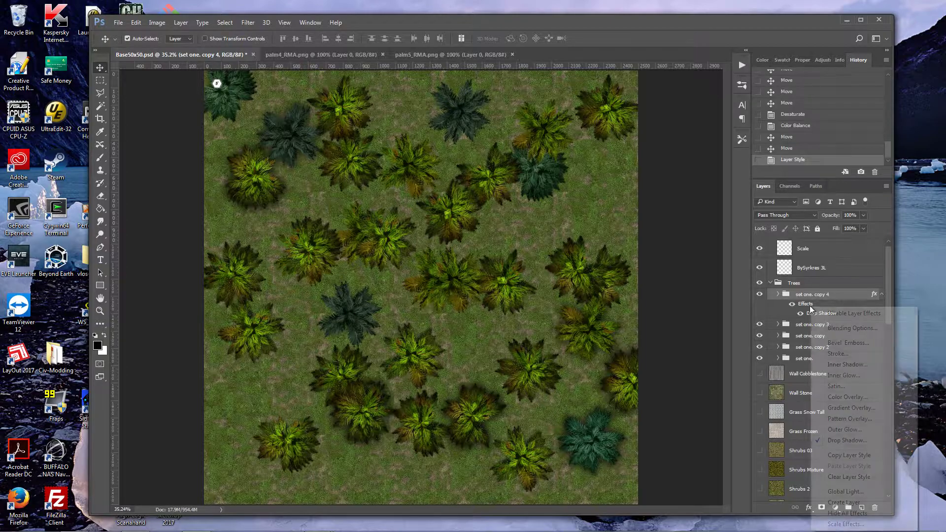
{"action": "left_click", "coordinate": [850, 457]}
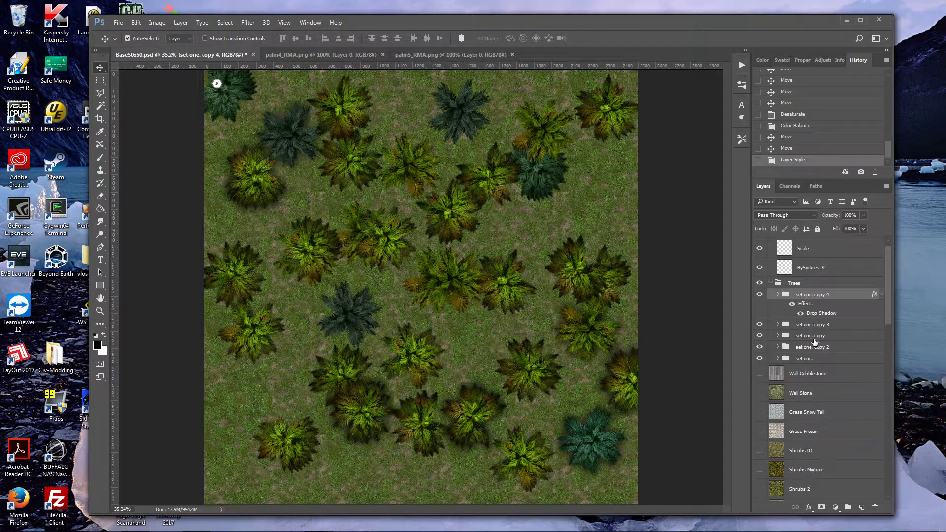
{"action": "right_click", "coordinate": [813, 327]}
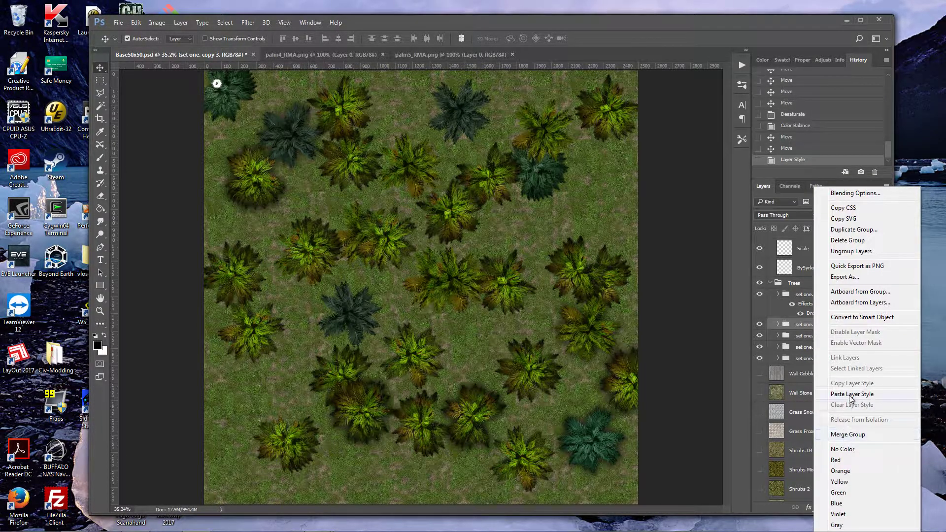
{"action": "left_click", "coordinate": [846, 411]}
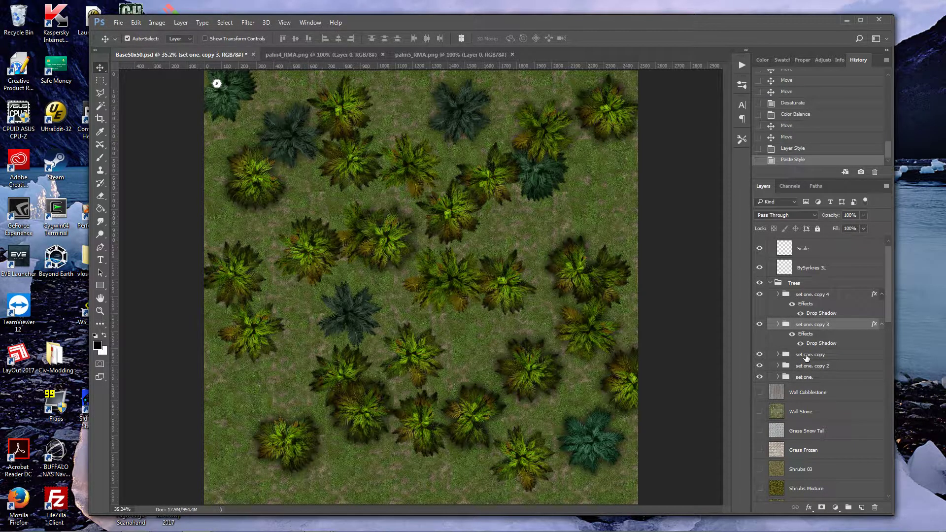
{"action": "right_click", "coordinate": [806, 358]}
{"action": "left_click", "coordinate": [841, 220]}
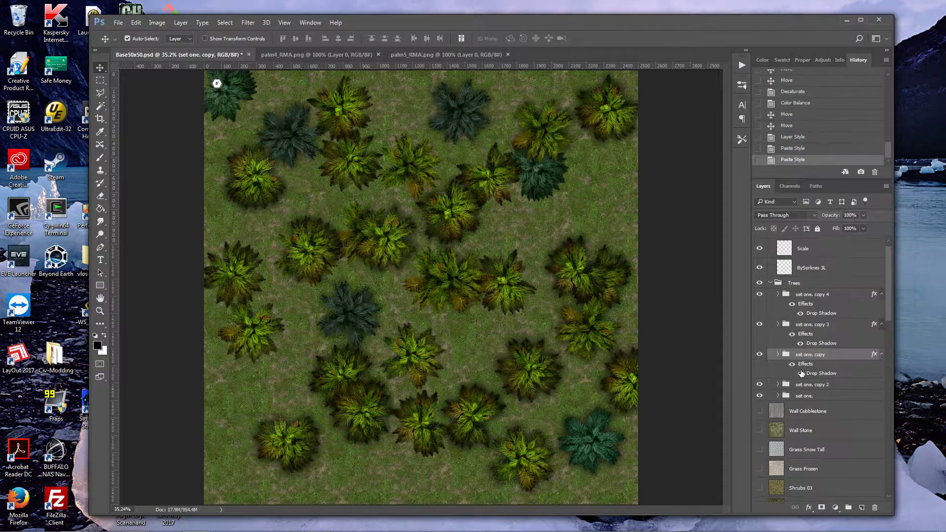
{"action": "right_click", "coordinate": [803, 385]}
{"action": "left_click", "coordinate": [839, 249]}
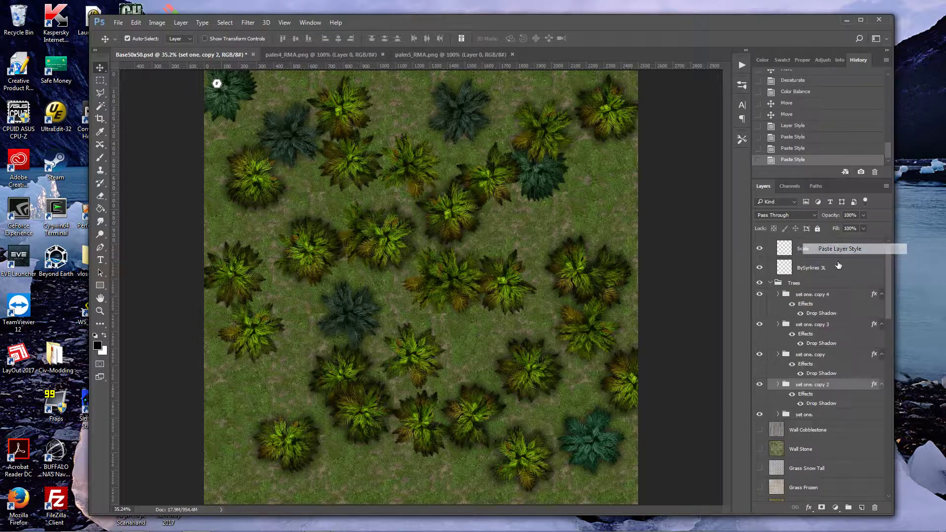
{"action": "right_click", "coordinate": [806, 415]}
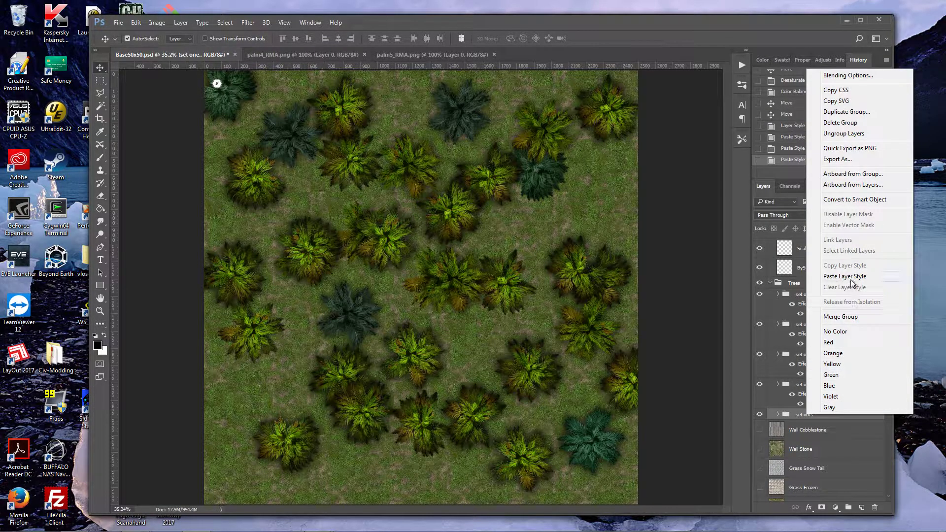
{"action": "left_click", "coordinate": [844, 276]}
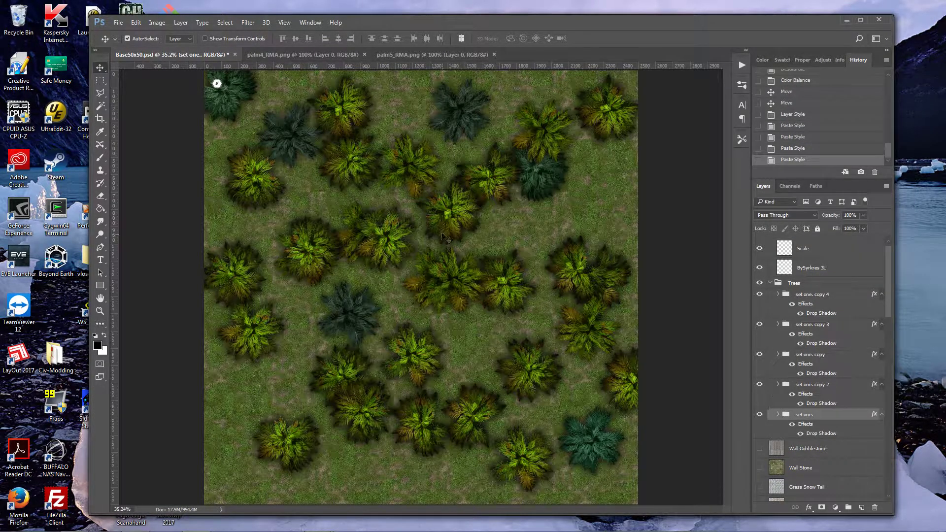
- Drag four palm trees into open grass, including the dark palm to the lower left
{"action": "left_click_drag", "start_coordinate": [463, 213], "coordinate": [471, 200]}
{"action": "mouse_move", "coordinate": [525, 188]}
{"action": "left_mouse_down"}
{"action": "mouse_move", "coordinate": [532, 179]}
{"action": "mouse_move", "coordinate": [542, 188]}
{"action": "left_mouse_up"}
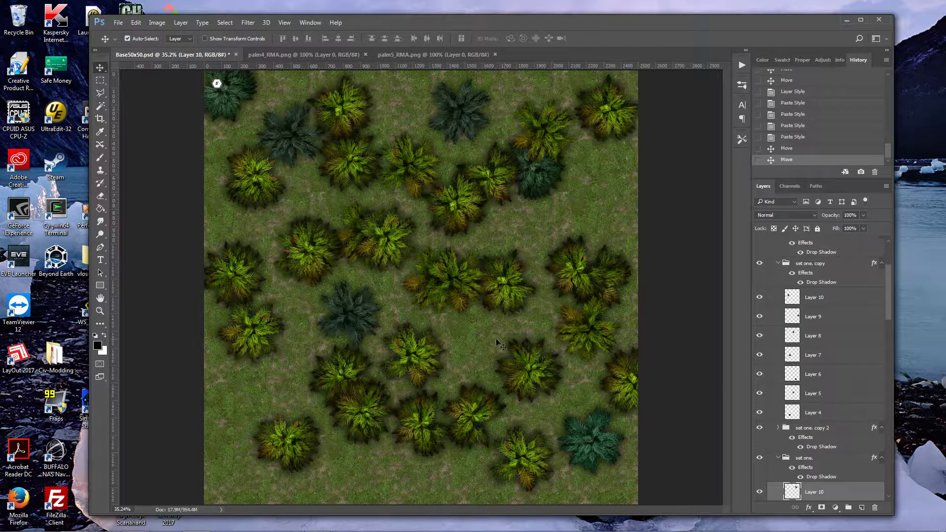
{"action": "left_click_drag", "start_coordinate": [424, 354], "coordinate": [363, 442]}
{"action": "left_click_drag", "start_coordinate": [361, 316], "coordinate": [342, 387]}
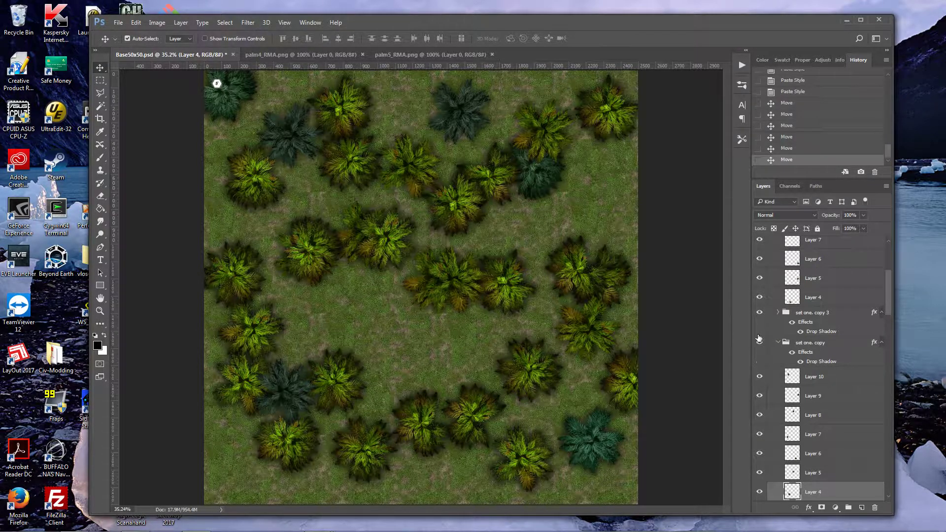
- Collapse the set one. copy, copy 3 and copy 4 groups and select set one. copy 4
{"action": "left_click", "coordinate": [779, 344]}
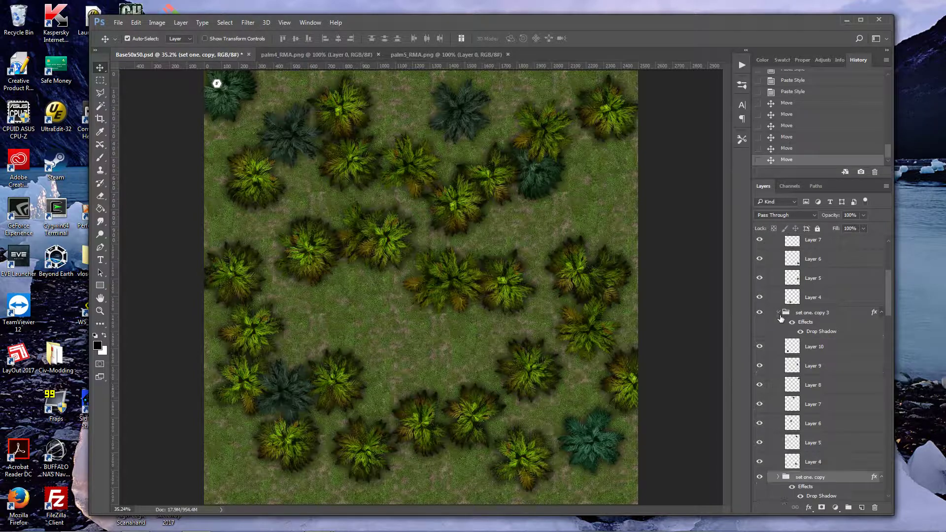
{"action": "left_click", "coordinate": [778, 313]}
{"action": "scroll", "coordinate": [786, 328], "scroll_direction": "up", "scroll_amount": 3}
{"action": "left_click", "coordinate": [779, 403]}
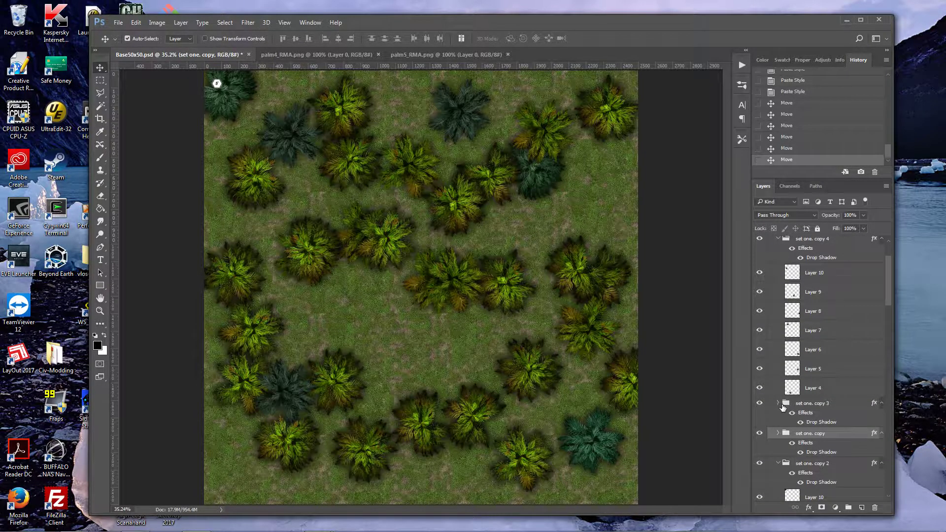
{"action": "scroll", "coordinate": [783, 405], "scroll_direction": "up", "scroll_amount": 2}
{"action": "left_click", "coordinate": [778, 303]}
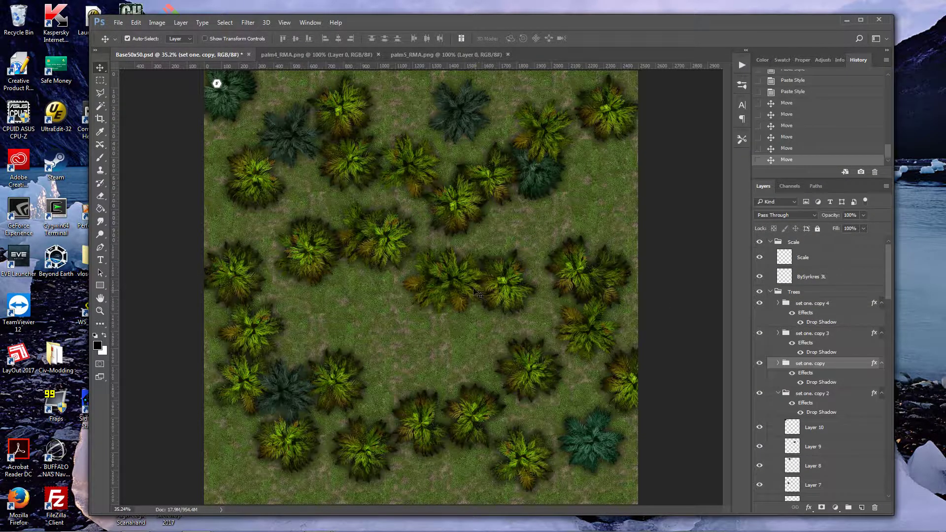
{"action": "left_click", "coordinate": [804, 304]}
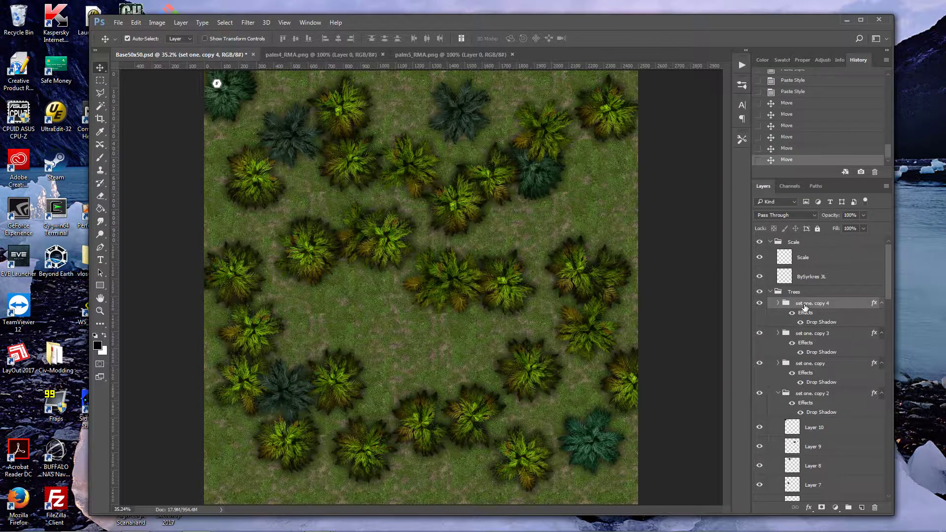
- Duplicate set one. copy 4 as set one. copy 5, then rotate and reposition it
{"action": "right_click", "coordinate": [805, 304]}
{"action": "left_click", "coordinate": [696, 305]}
{"action": "key", "text": "Return"}
{"action": "key", "text": "ctrl+t"}
{"action": "left_click_drag", "start_coordinate": [680, 242], "coordinate": [561, 127]}
{"action": "left_click_drag", "start_coordinate": [496, 196], "coordinate": [488, 201]}
{"action": "left_click_drag", "start_coordinate": [705, 330], "coordinate": [704, 195]}
{"action": "key", "text": "Return"}
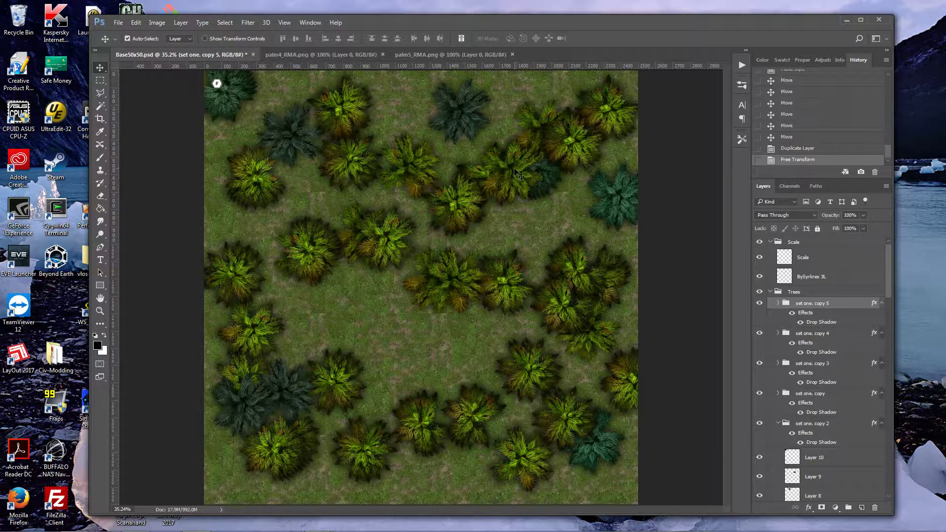
- Move two palms down-left into open grass and nudge the right-edge teal palm upward
{"action": "left_click_drag", "start_coordinate": [517, 174], "coordinate": [374, 316]}
{"action": "left_click_drag", "start_coordinate": [572, 143], "coordinate": [428, 347]}
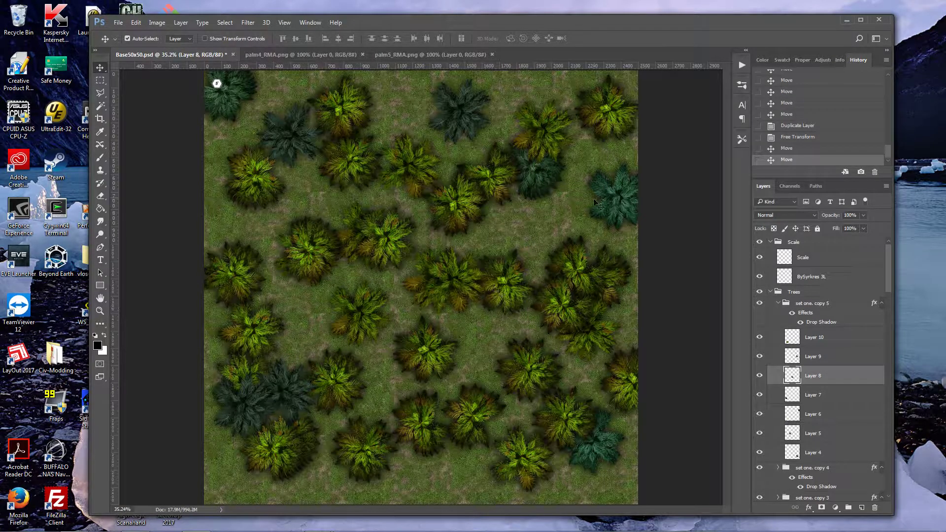
{"action": "left_click_drag", "start_coordinate": [597, 203], "coordinate": [596, 184]}
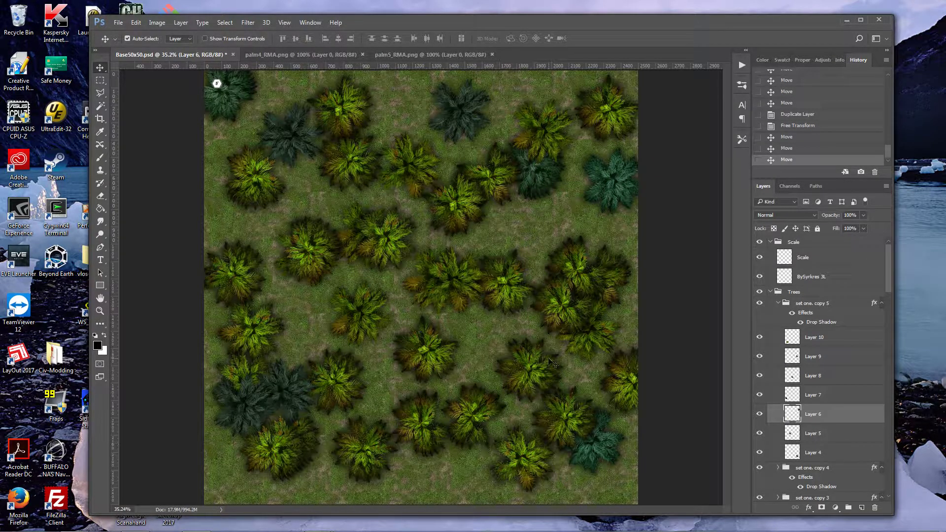